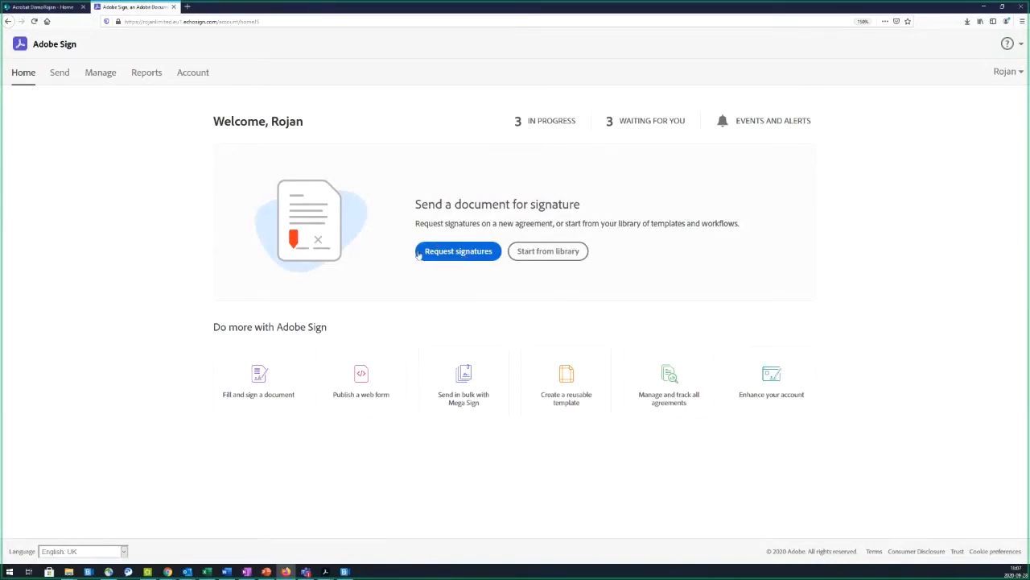
Step: Start a new agreement with yourself as recipient 1 and another person's e-mail as recipient 2
left_click(56, 75)
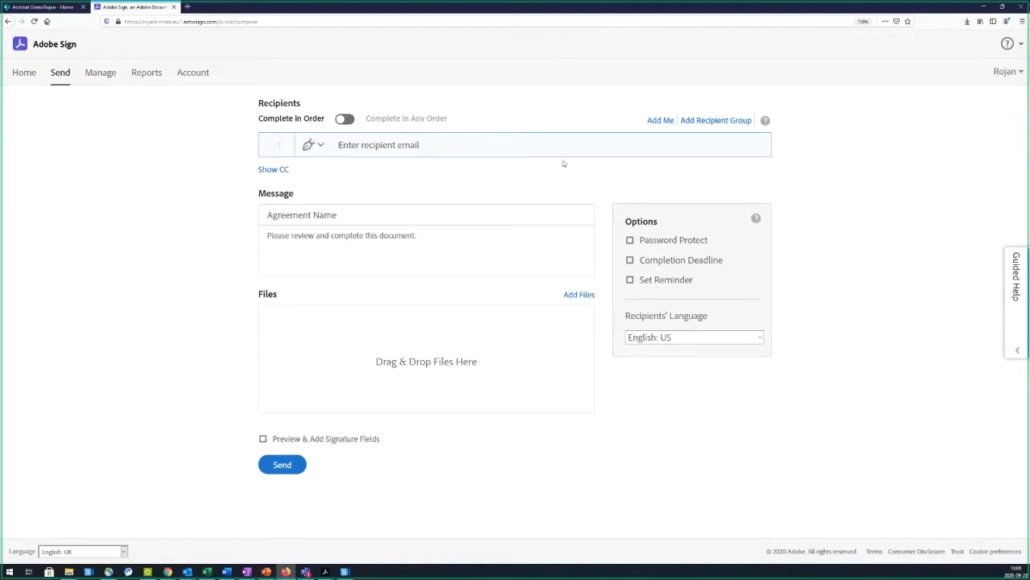
left_click(661, 123)
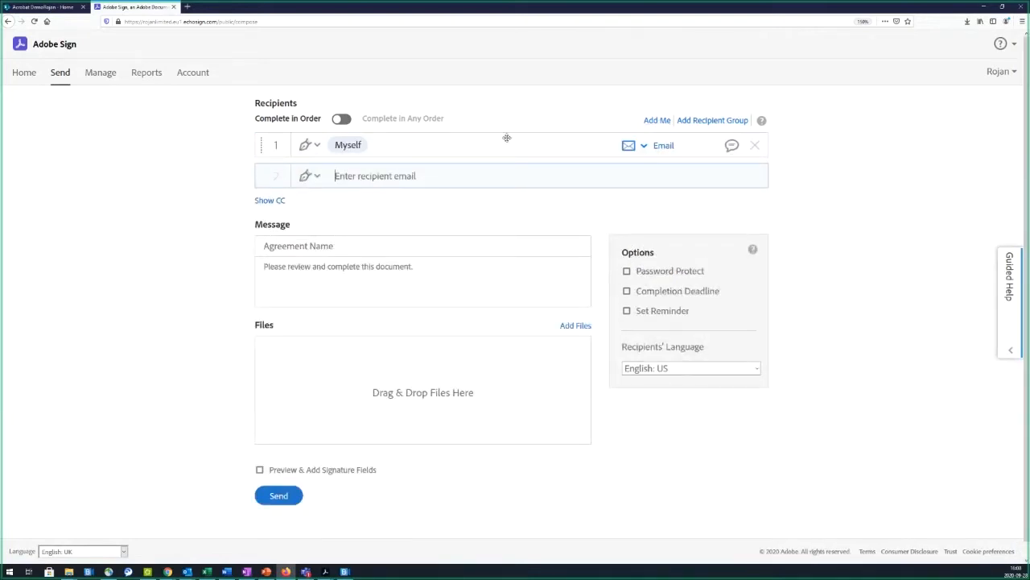
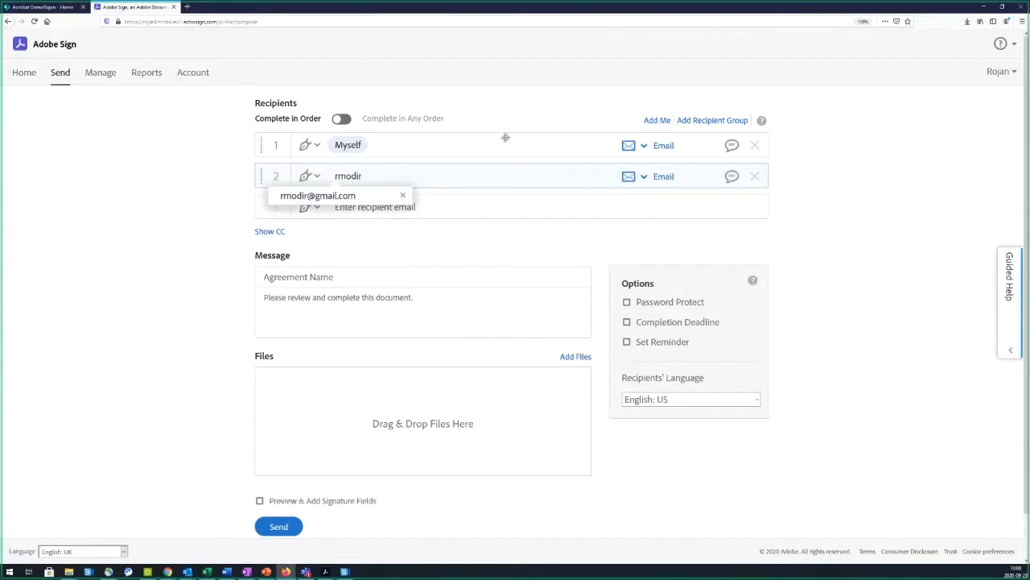
left_click(373, 199)
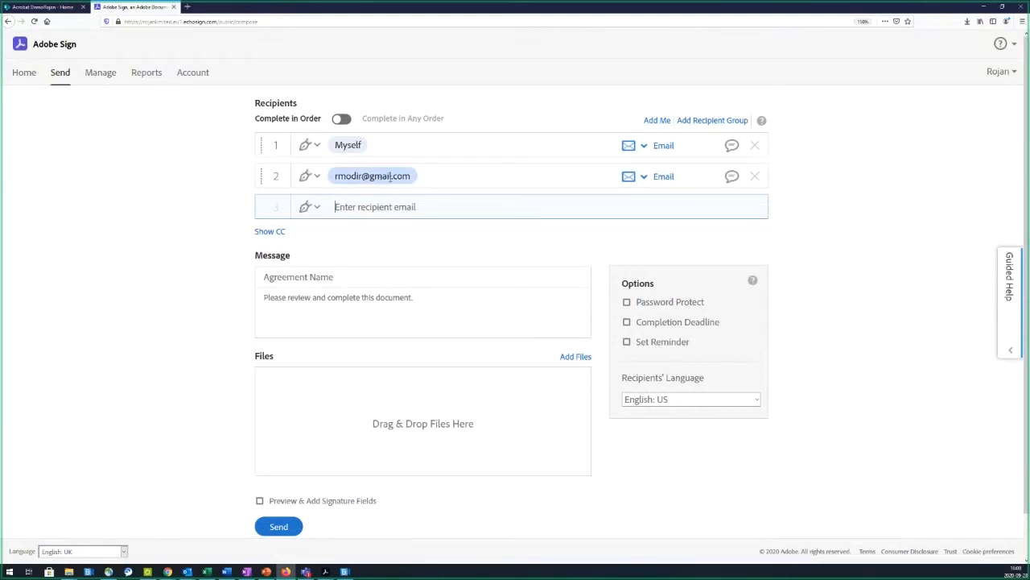
left_click(316, 146)
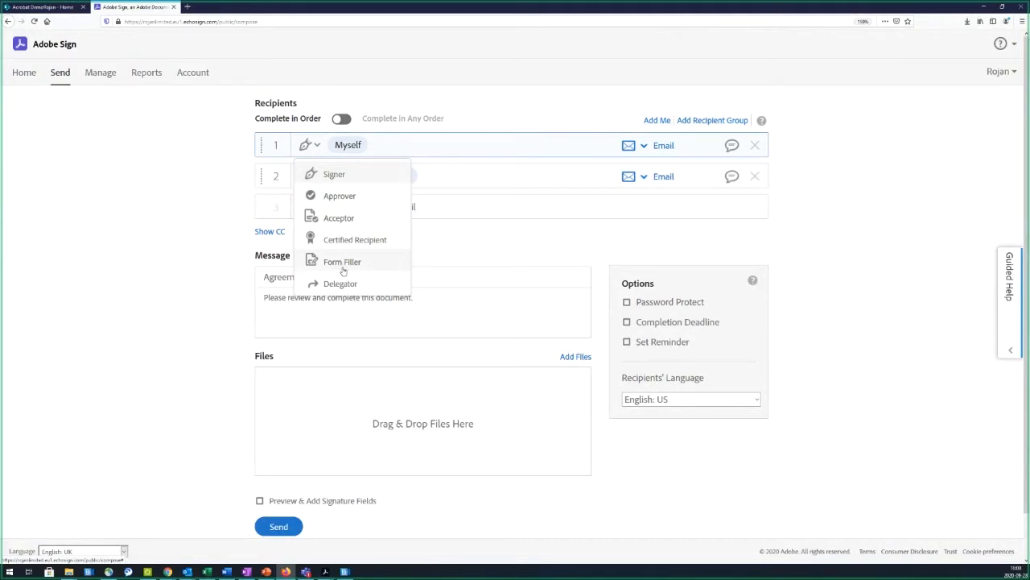
left_click(196, 256)
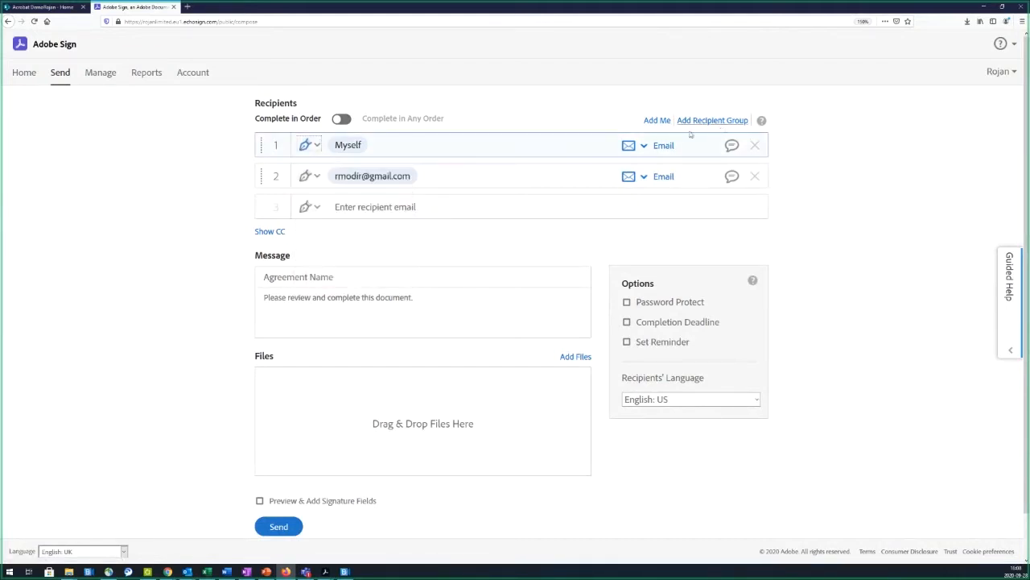
left_click(636, 145)
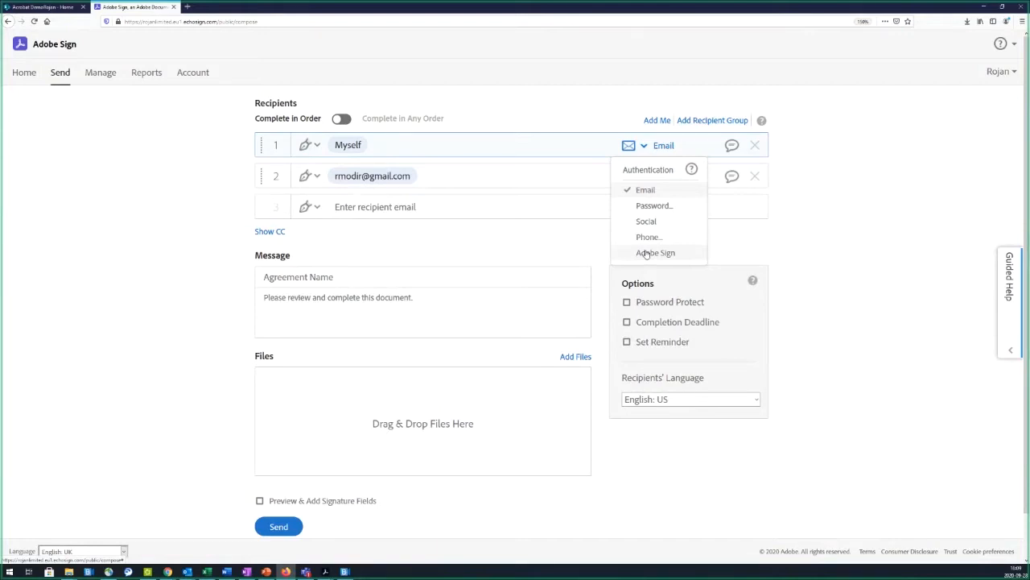
left_click(691, 169)
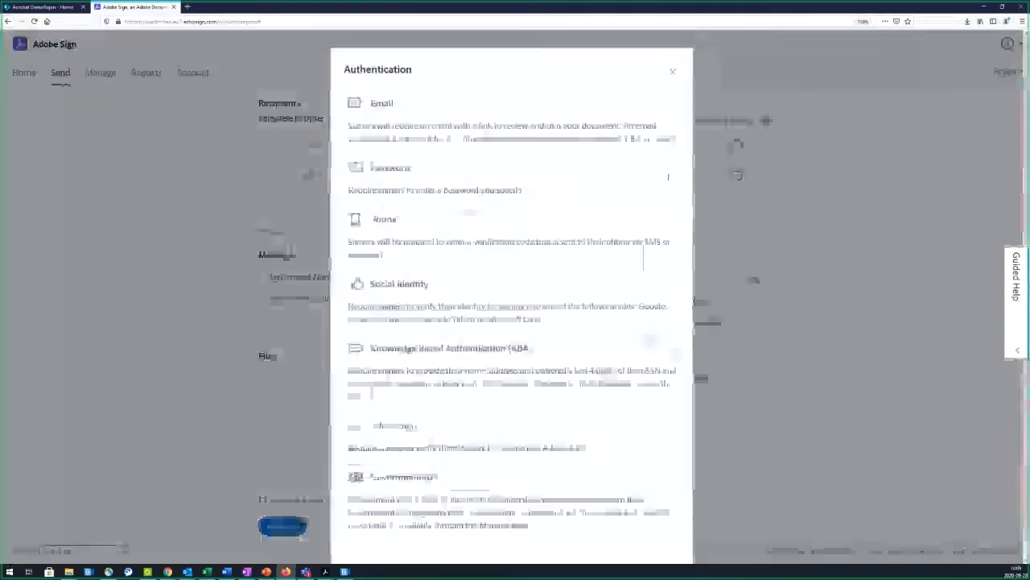
left_click(673, 71)
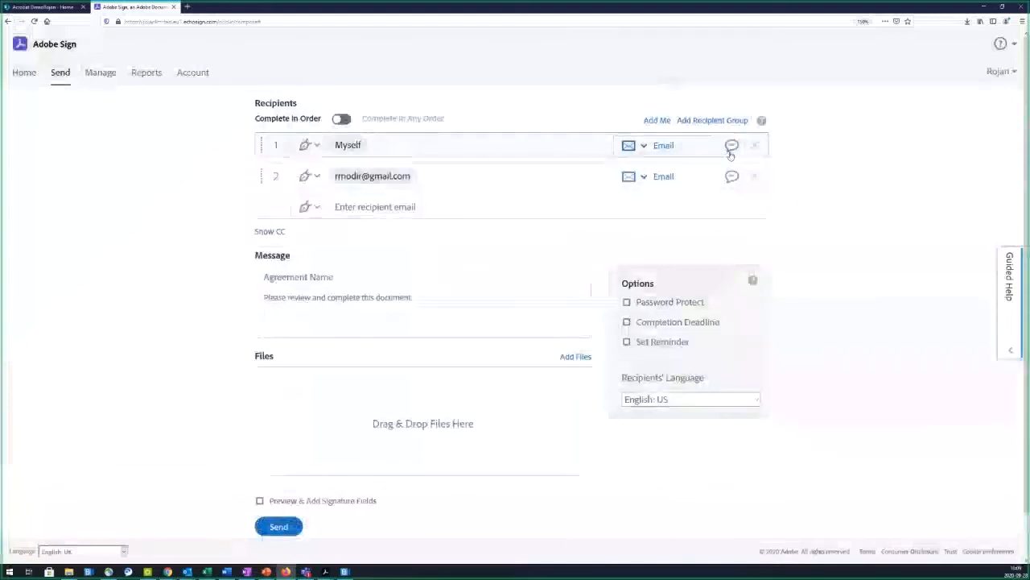
left_click(731, 146)
left_click(671, 72)
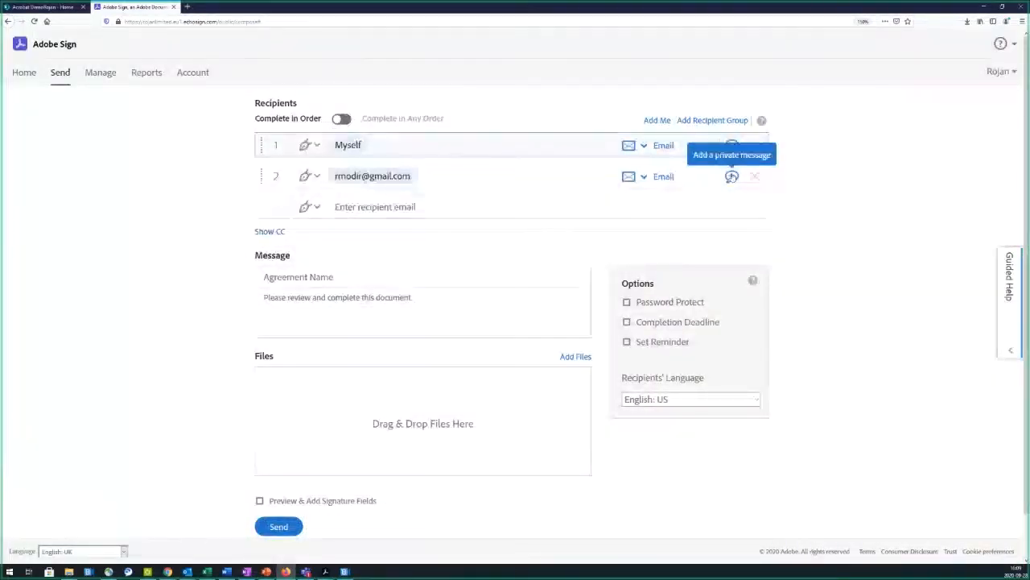
left_click(314, 310)
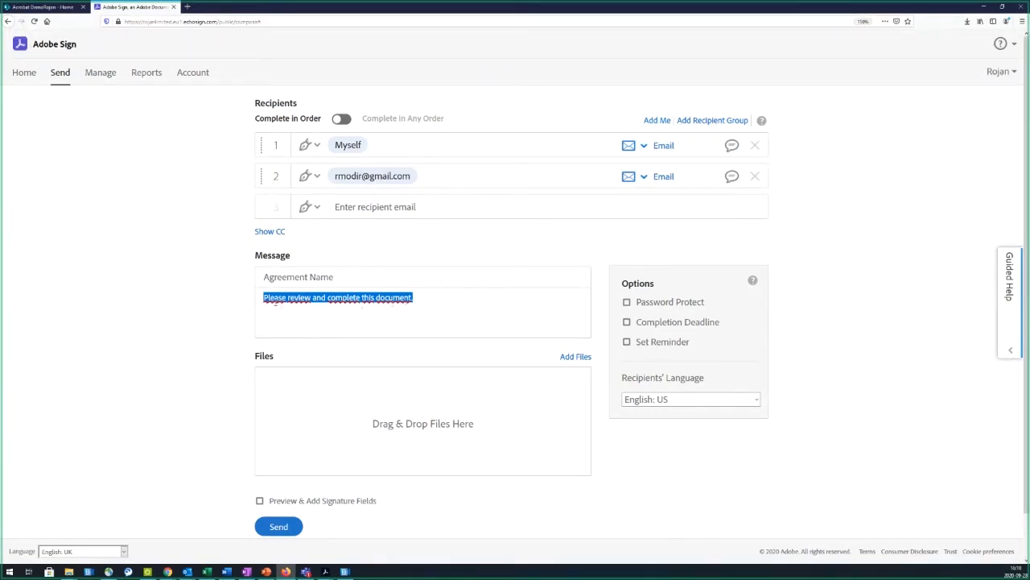
Step: Leave the agreement without password protection or a completion deadline
left_click(626, 304)
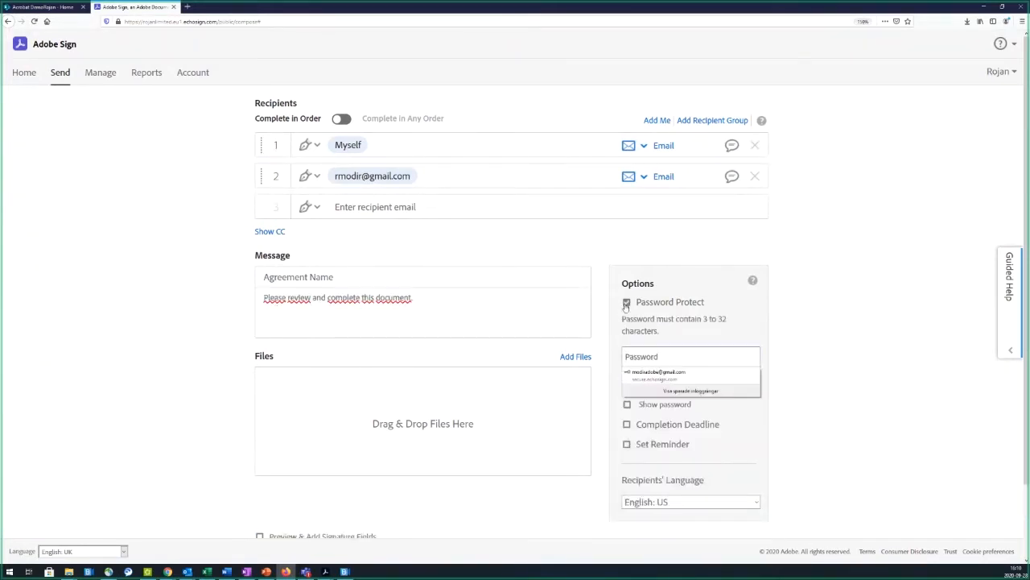
left_click(627, 302)
left_click(626, 322)
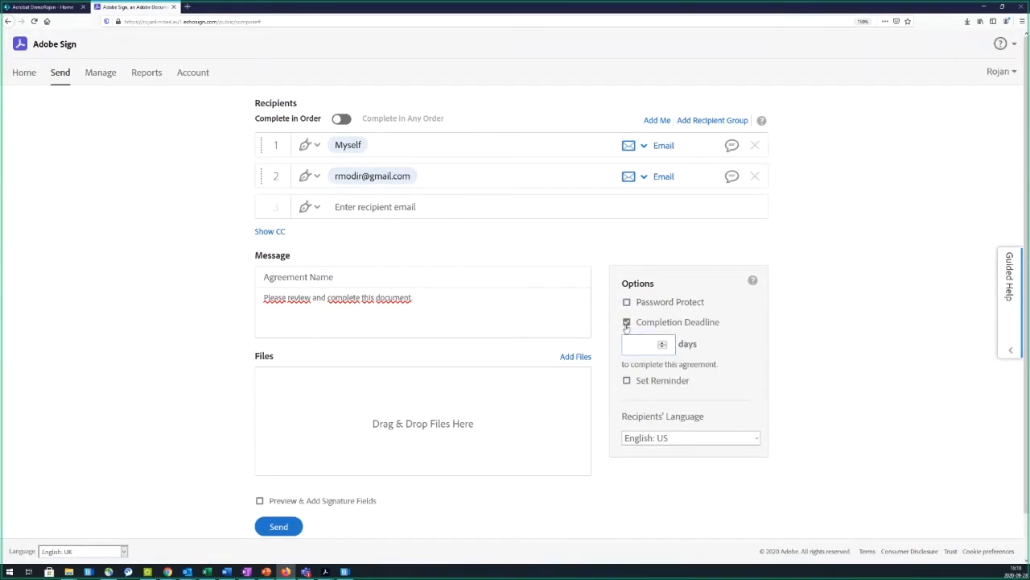
left_click(627, 322)
Step: Turn on Every day reminders and keep recipients' language at English: US
left_click(626, 341)
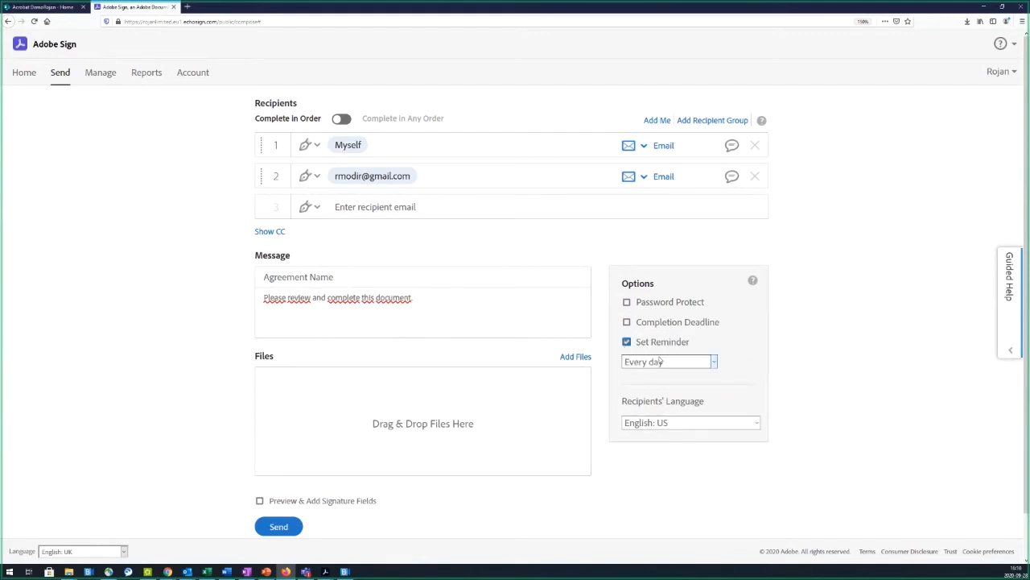
left_click(659, 362)
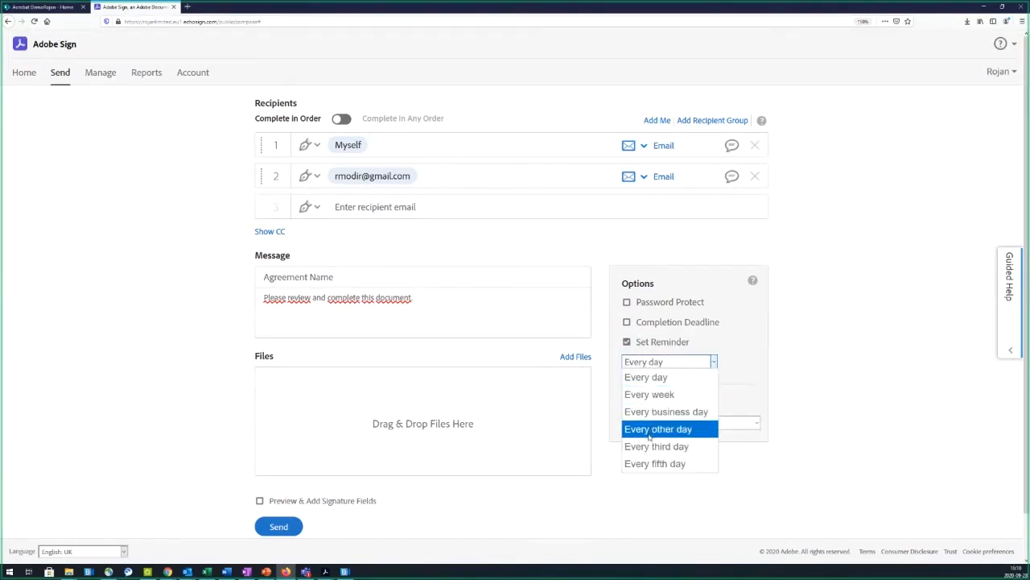
left_click(695, 351)
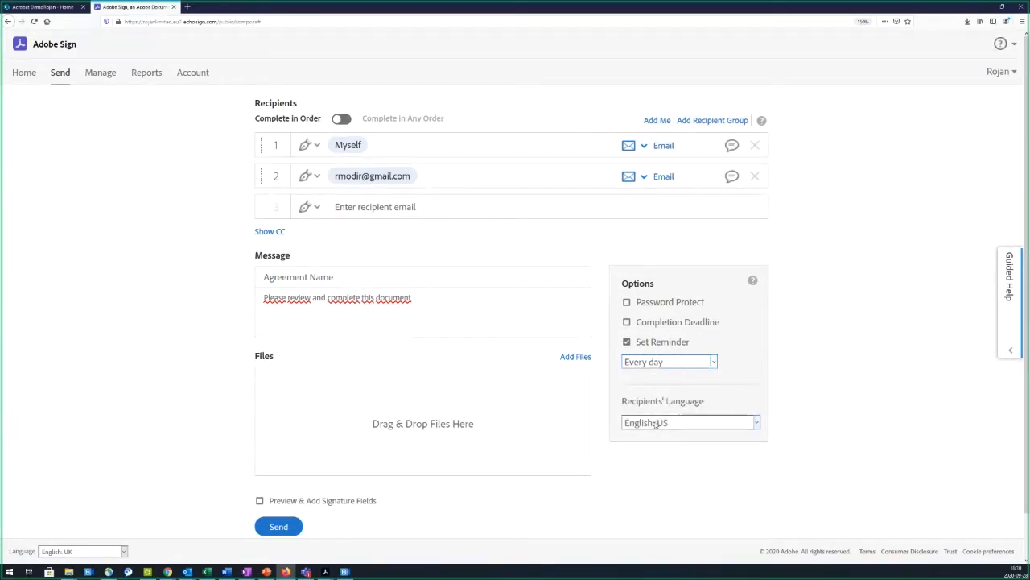
left_click(656, 425)
left_click(655, 425)
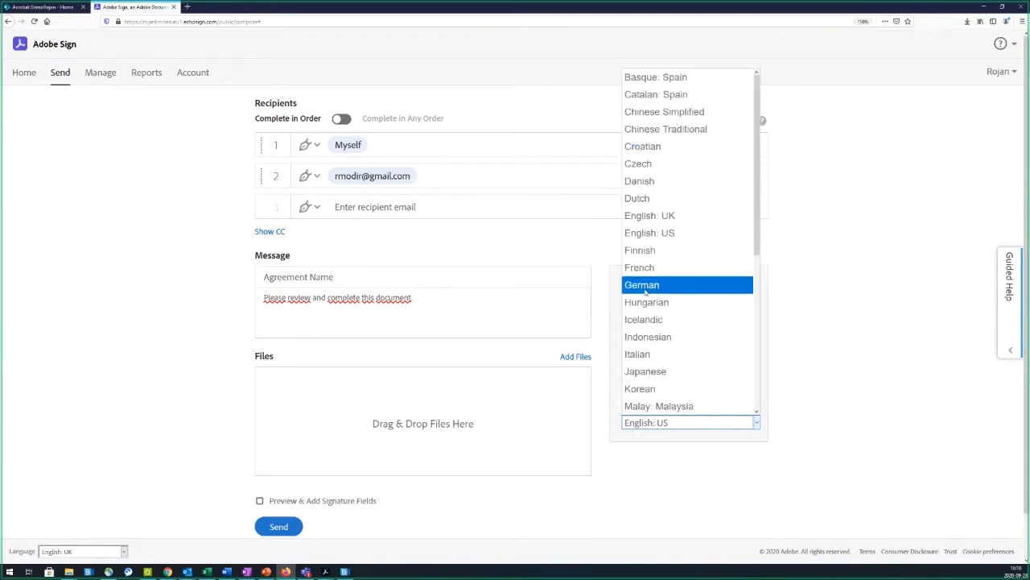
left_click(852, 321)
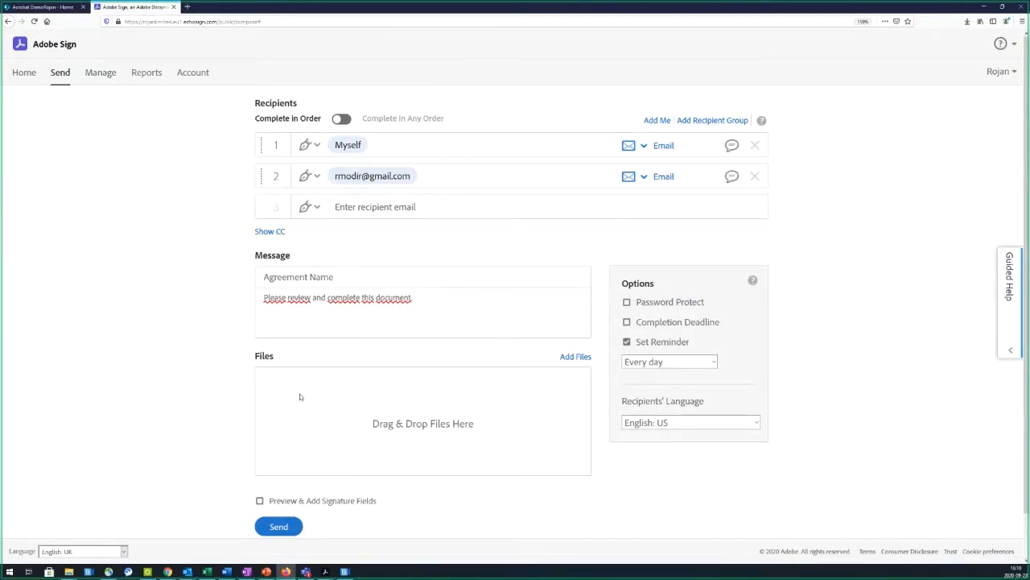
scroll(300, 396, "down", 1)
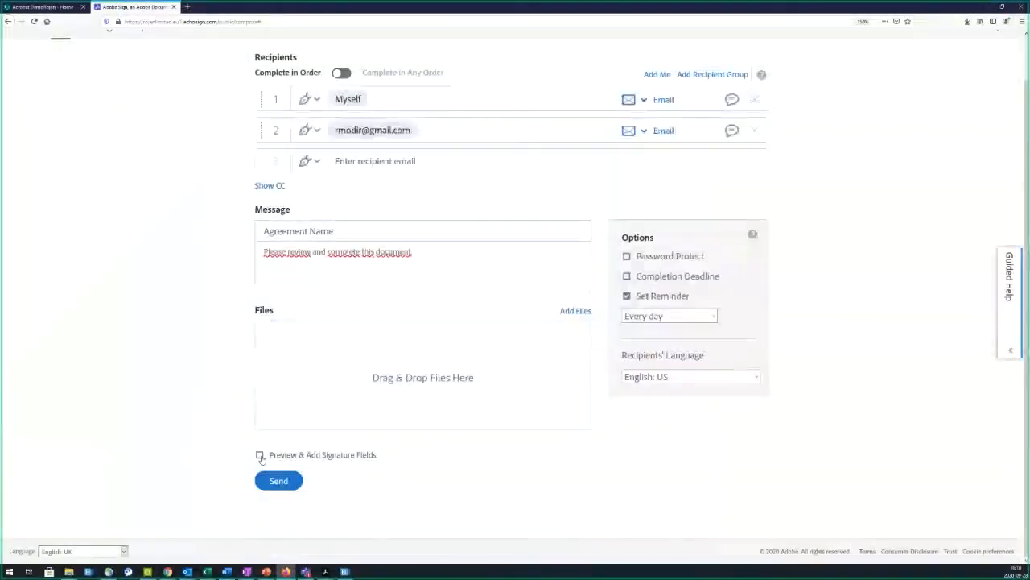
Step: Enable Preview & Add Signature Fields, attach confidentiality template.docx, turn reminders off, and continue
left_click(260, 456)
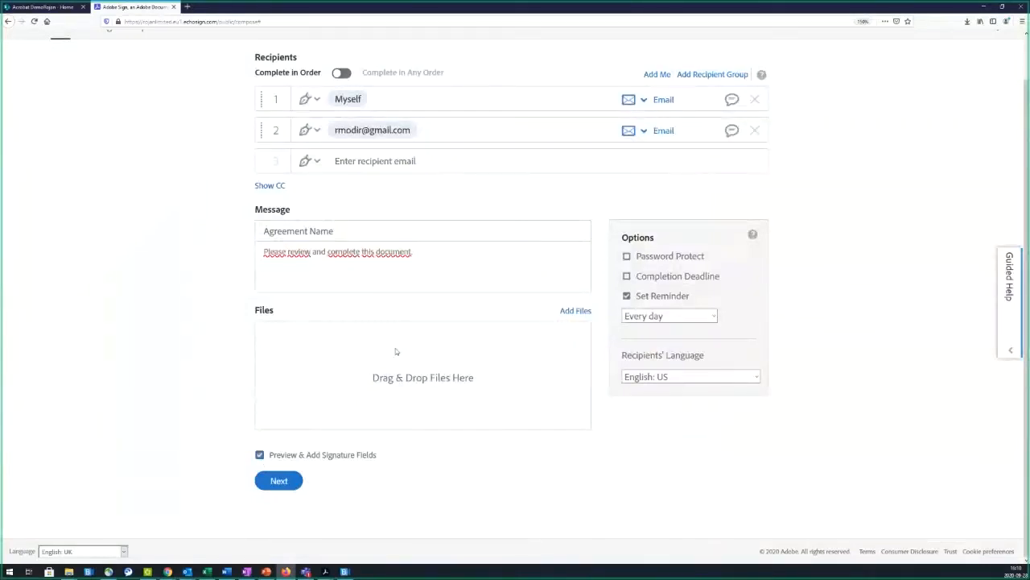
left_click(575, 311)
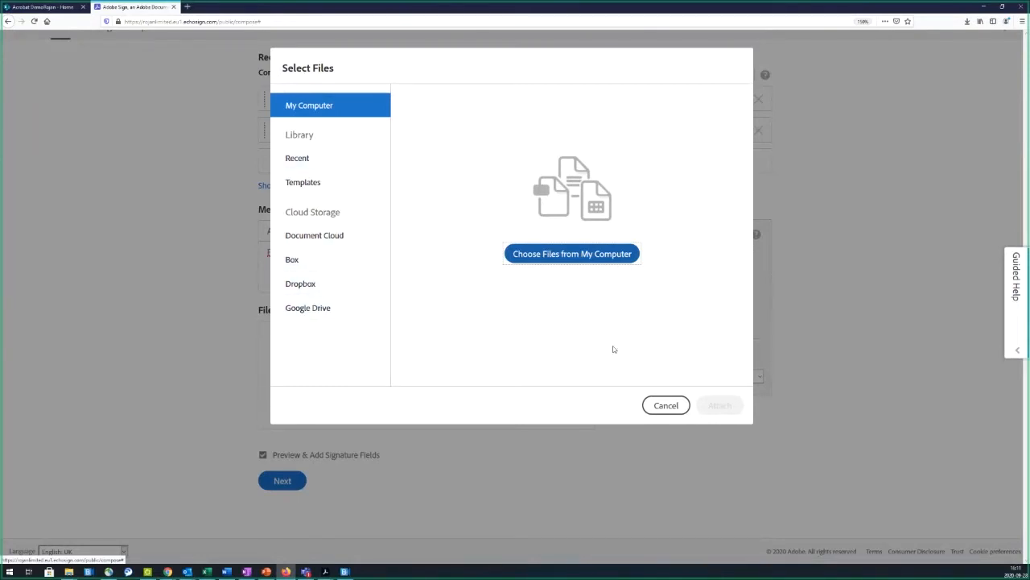
left_click(659, 405)
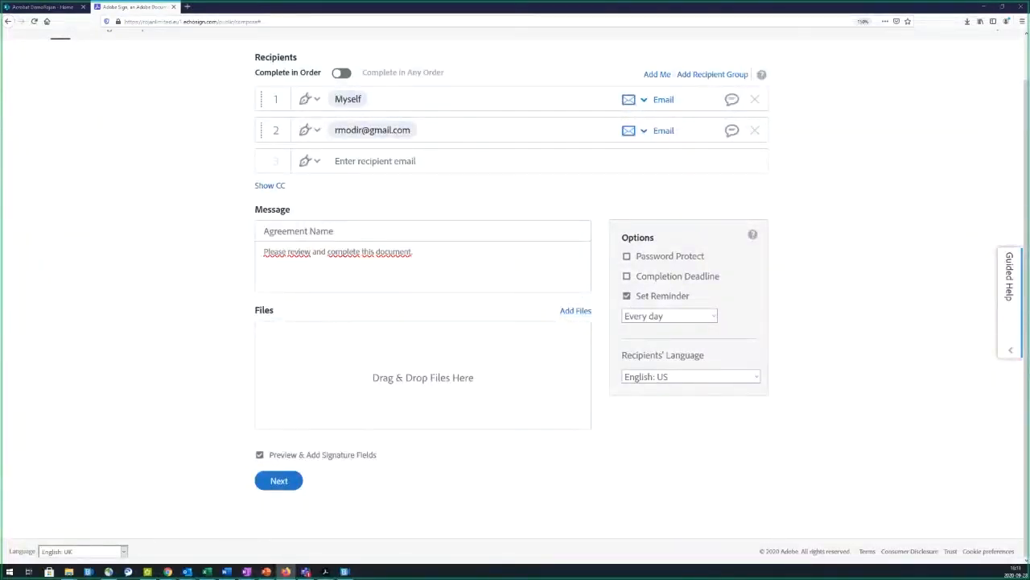
left_click_drag(181, 281, 451, 423)
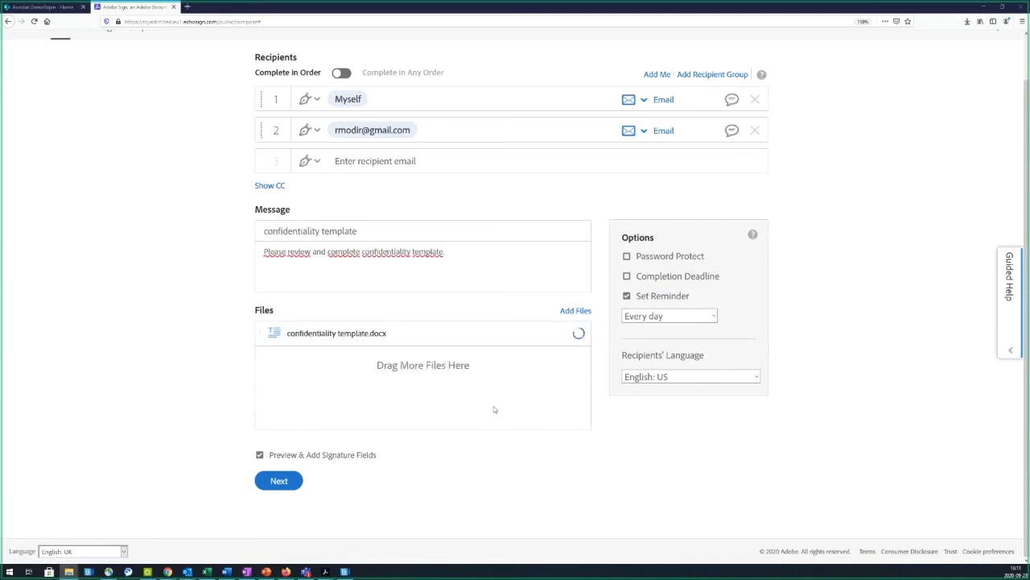
left_click(627, 296)
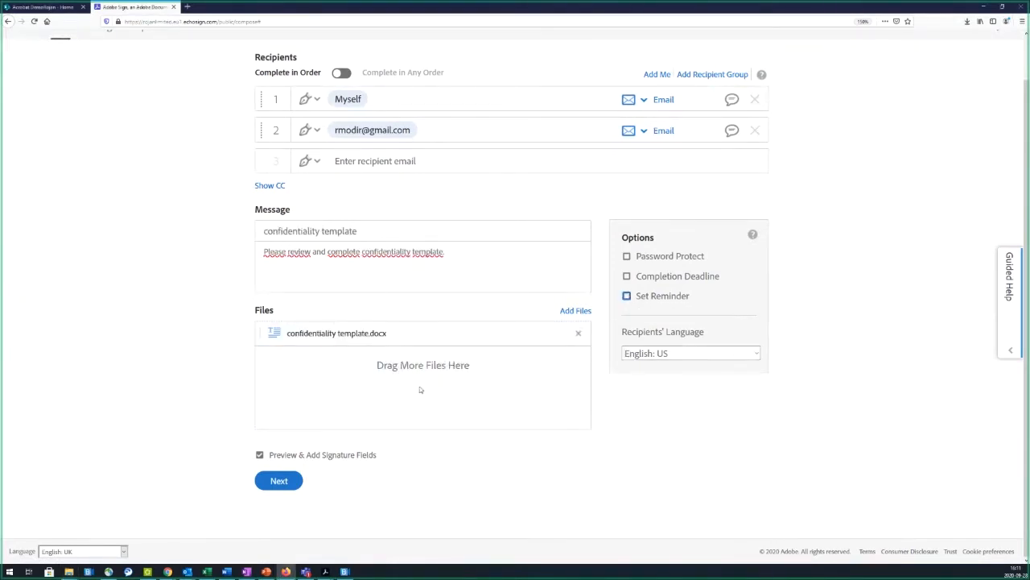
left_click(278, 480)
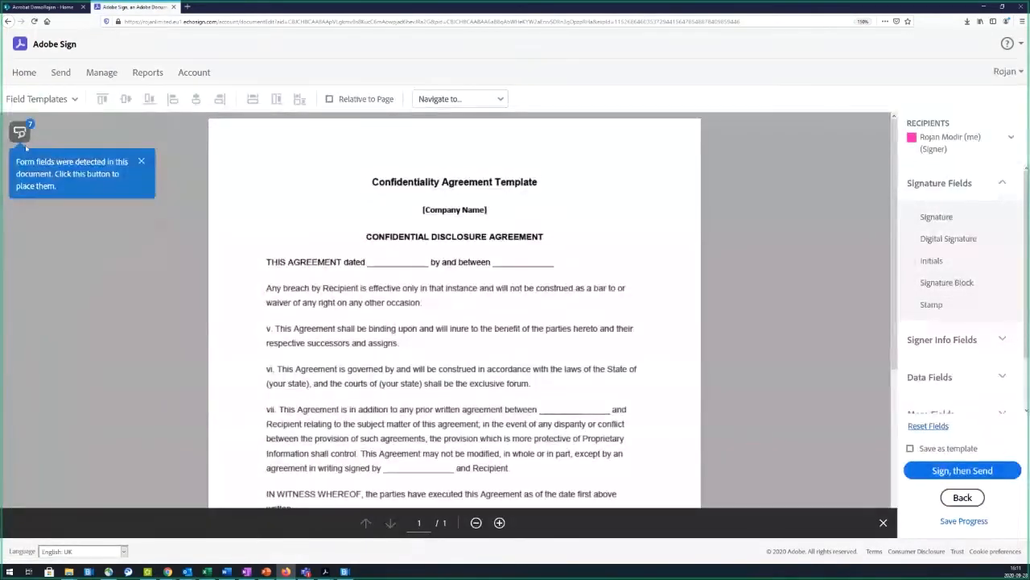
Step: Reset and remove all automatically detected fields from the confidentiality agreement
left_click(20, 134)
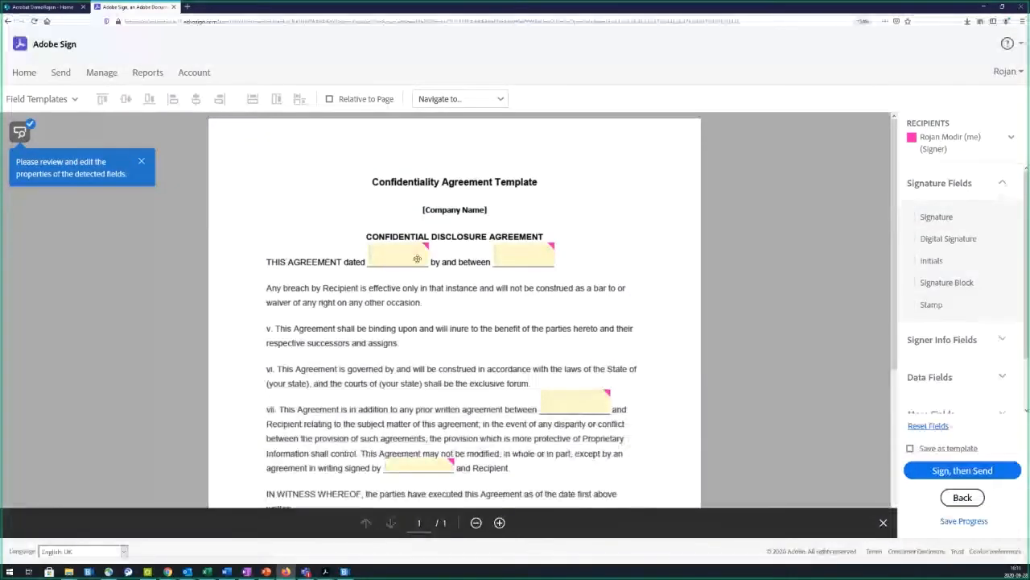
scroll(380, 429, "down", 3)
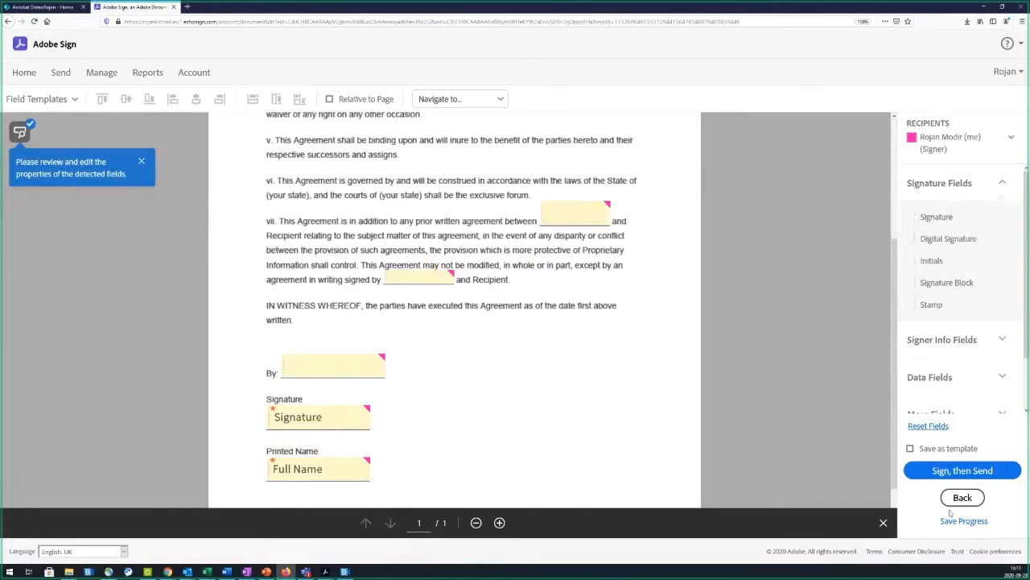
left_click(930, 427)
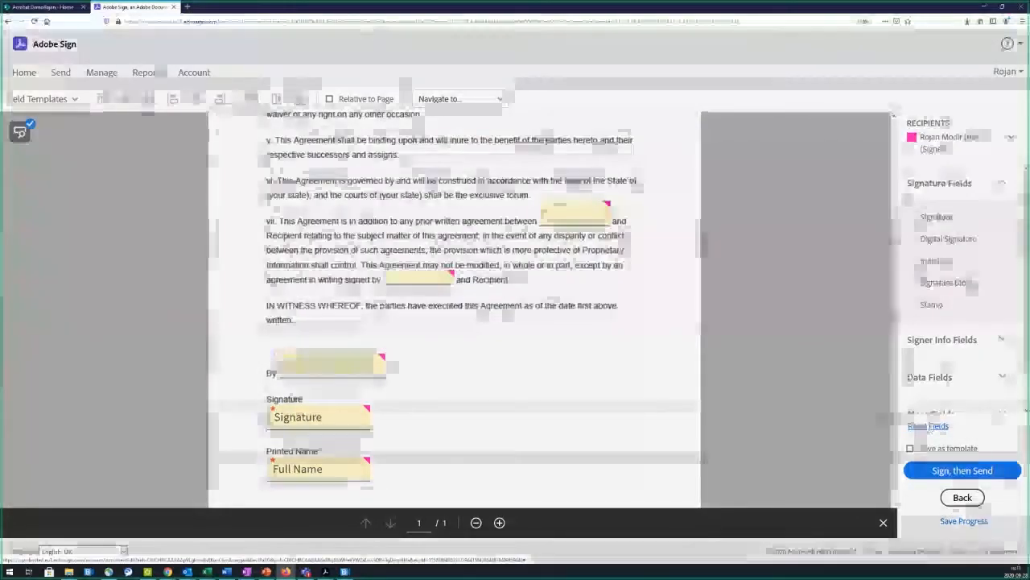
left_click(655, 147)
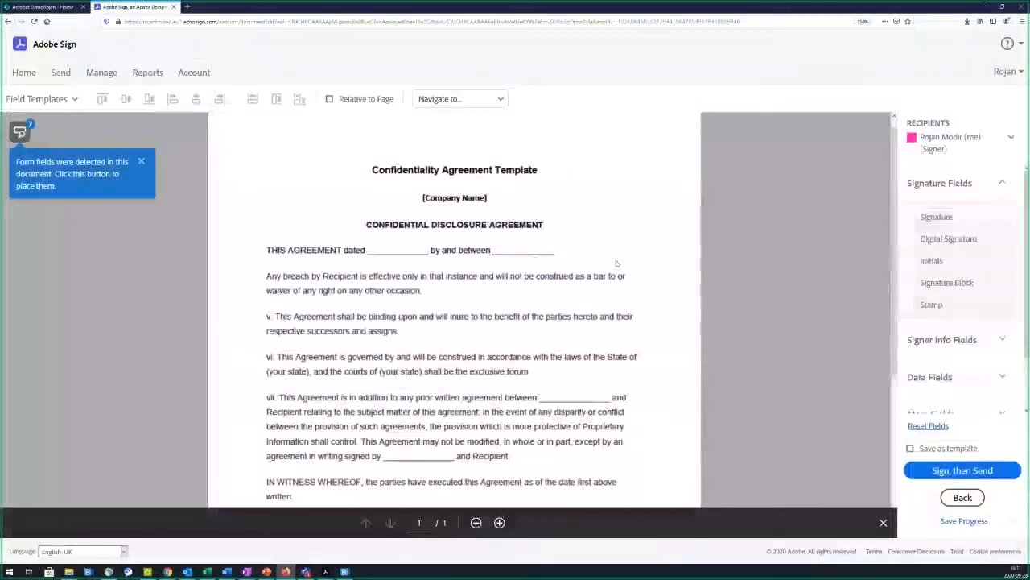
Step: Expand the field sections and keep yourself as the field recipient
left_click(938, 339)
left_click(932, 375)
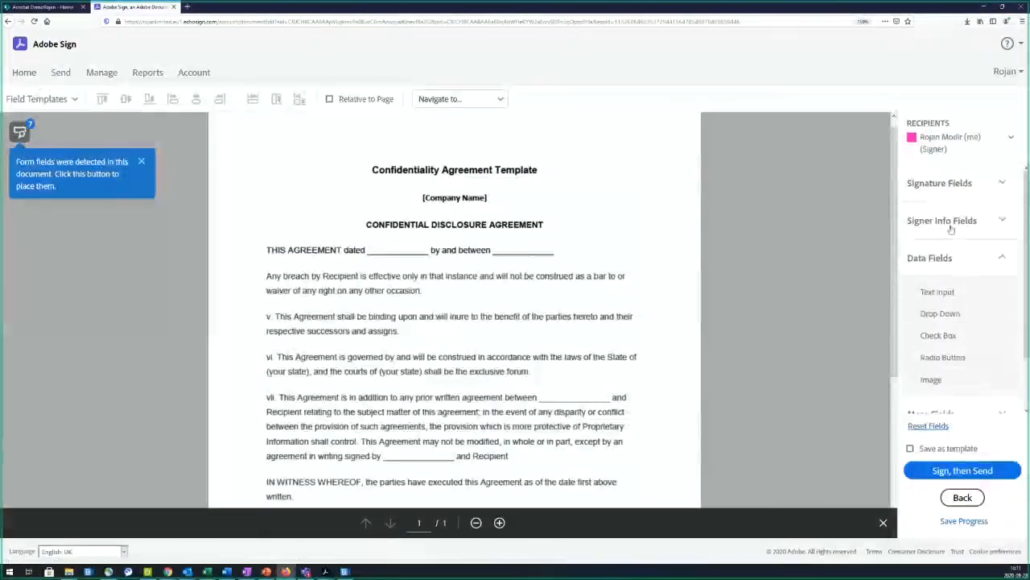
left_click(948, 141)
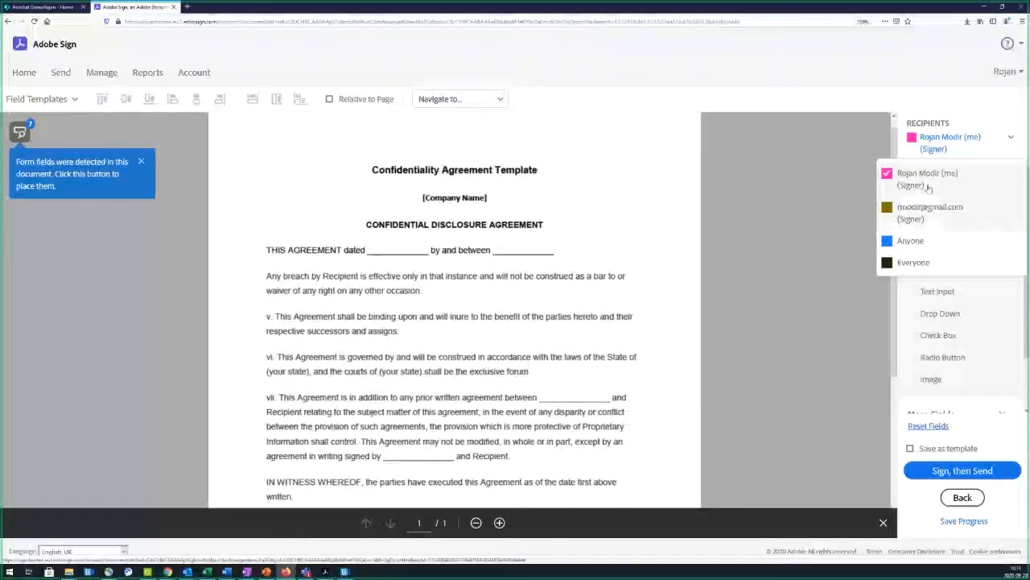
left_click(962, 180)
left_click(962, 184)
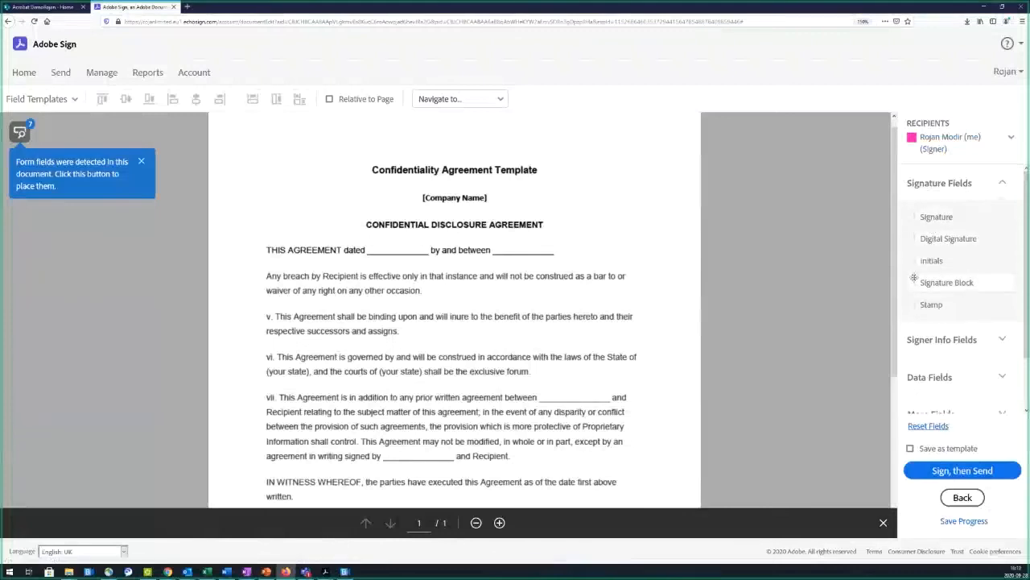
Step: Place your Initials field at the page's top right and a Signature field lower down
left_click_drag(865, 247, 646, 135)
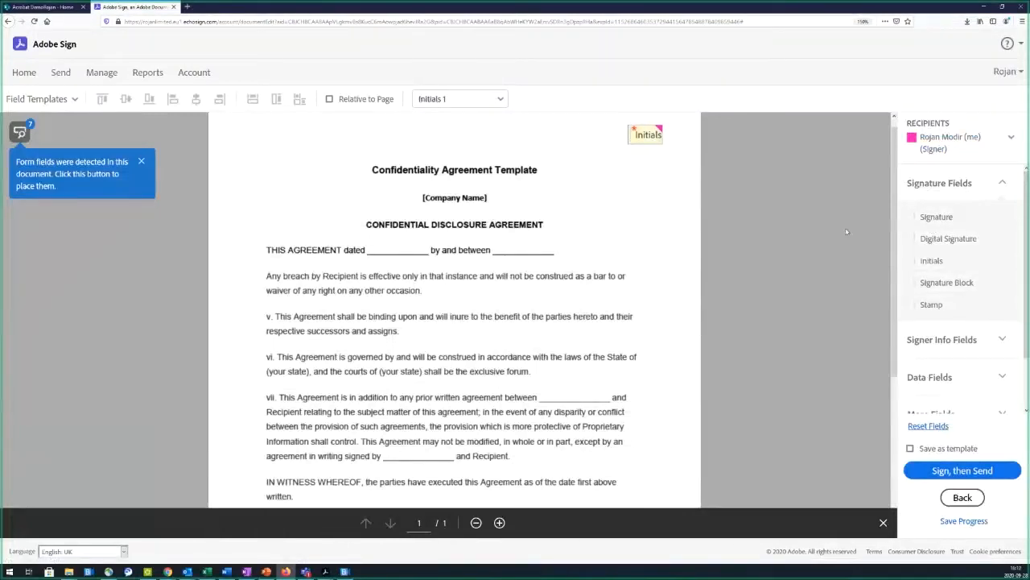
scroll(938, 252, "down", 2)
left_click(943, 277)
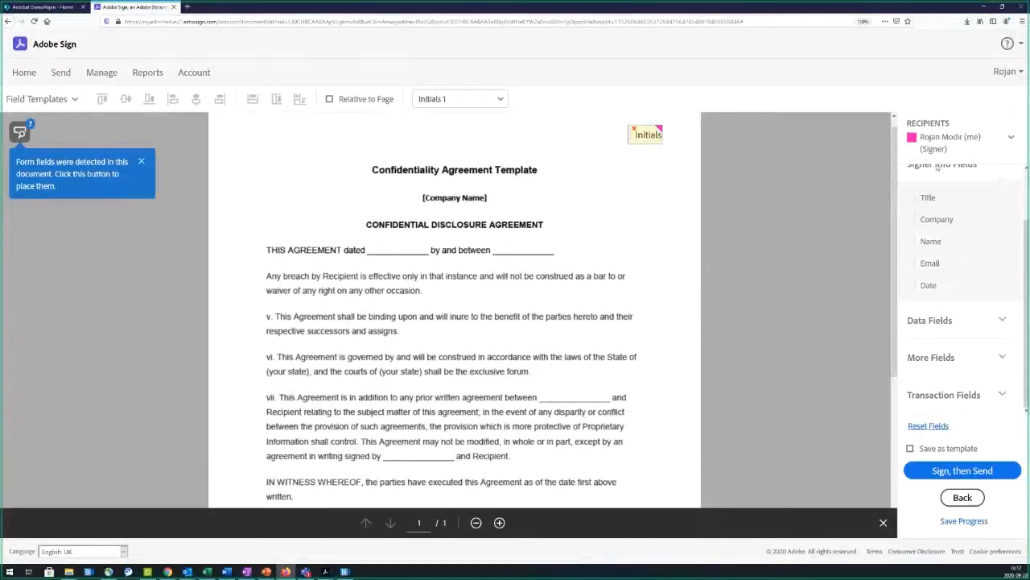
scroll(944, 222, "up", 2)
left_click(939, 183)
mouse_move(937, 217)
left_mouse_down()
mouse_move(608, 338)
mouse_move(534, 347)
mouse_move(517, 469)
left_mouse_up()
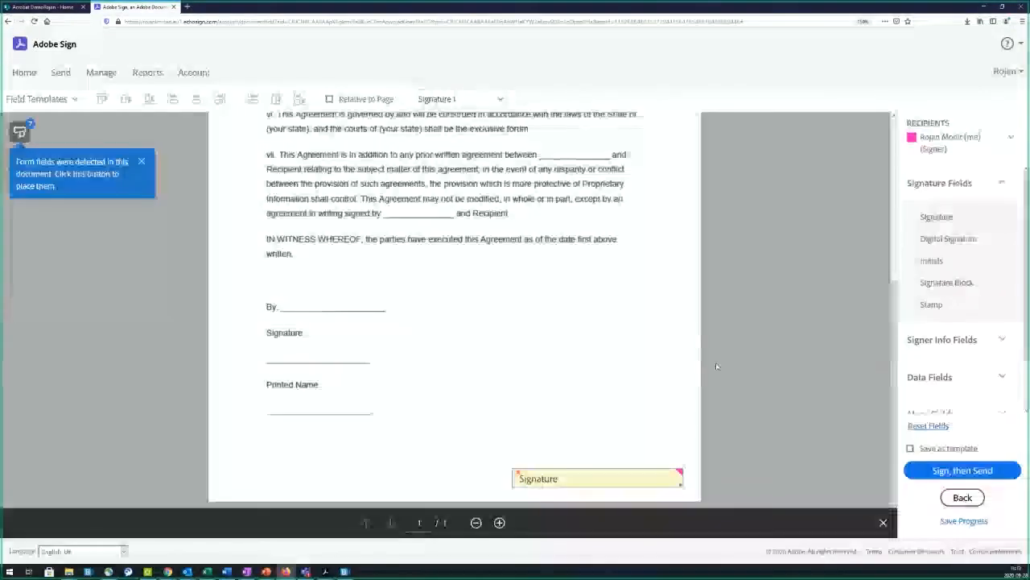
Step: For the second signer, add Signature, Full Name on Printed Name, and Company on By:
left_click(950, 142)
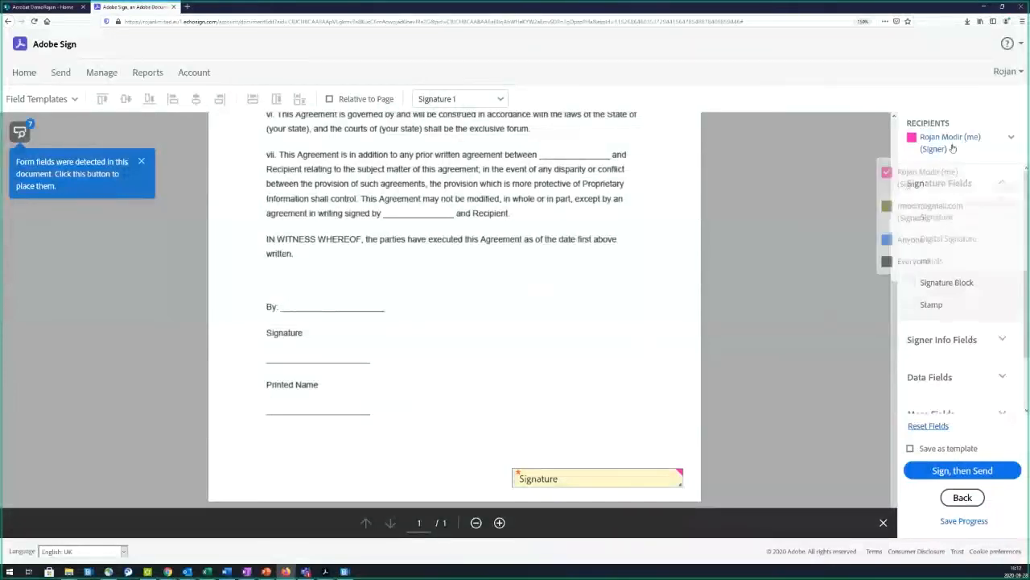
left_click(932, 209)
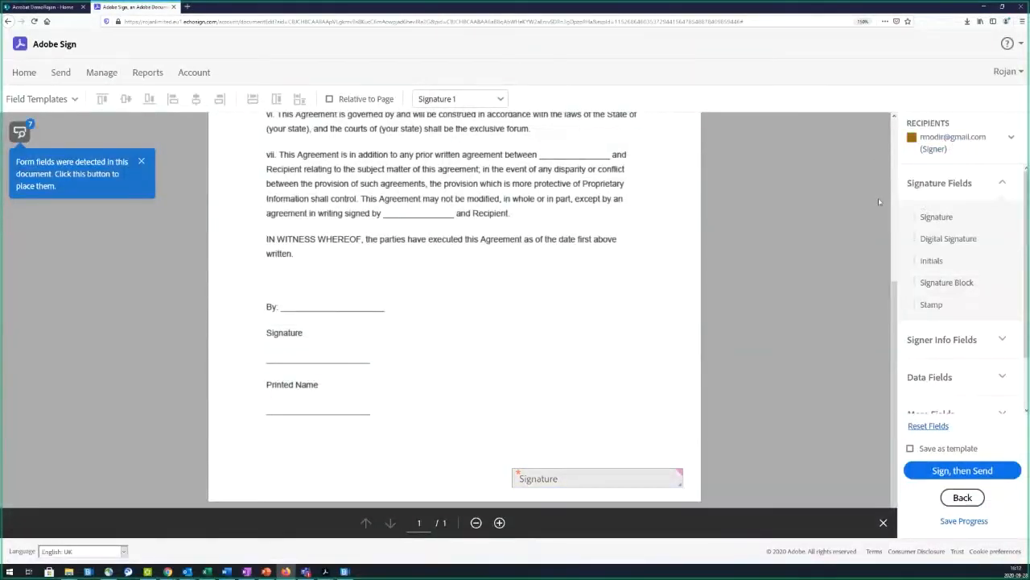
mouse_move(925, 214)
left_mouse_down()
mouse_move(216, 451)
mouse_move(302, 391)
mouse_move(268, 349)
left_mouse_up()
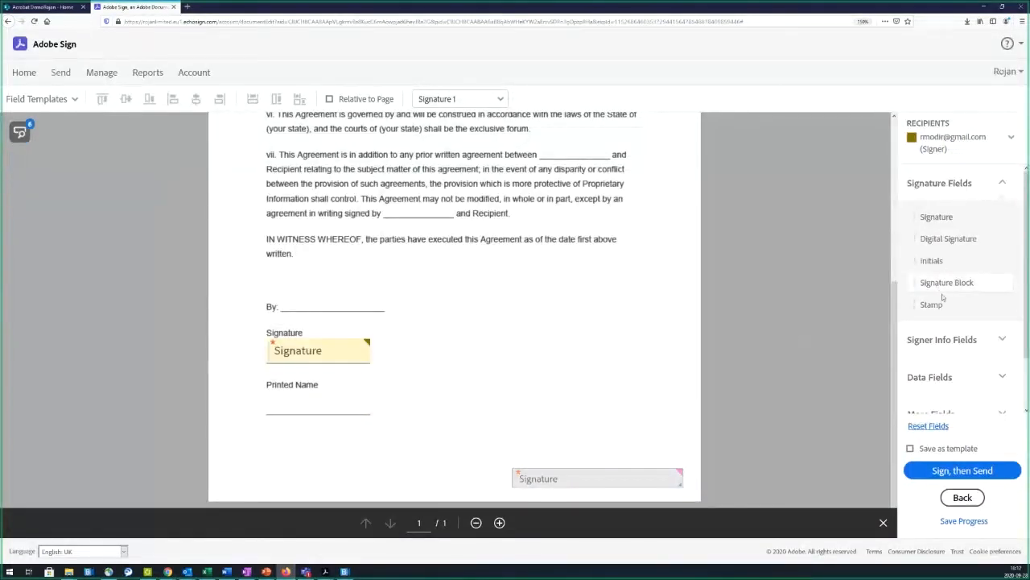
left_click(954, 339)
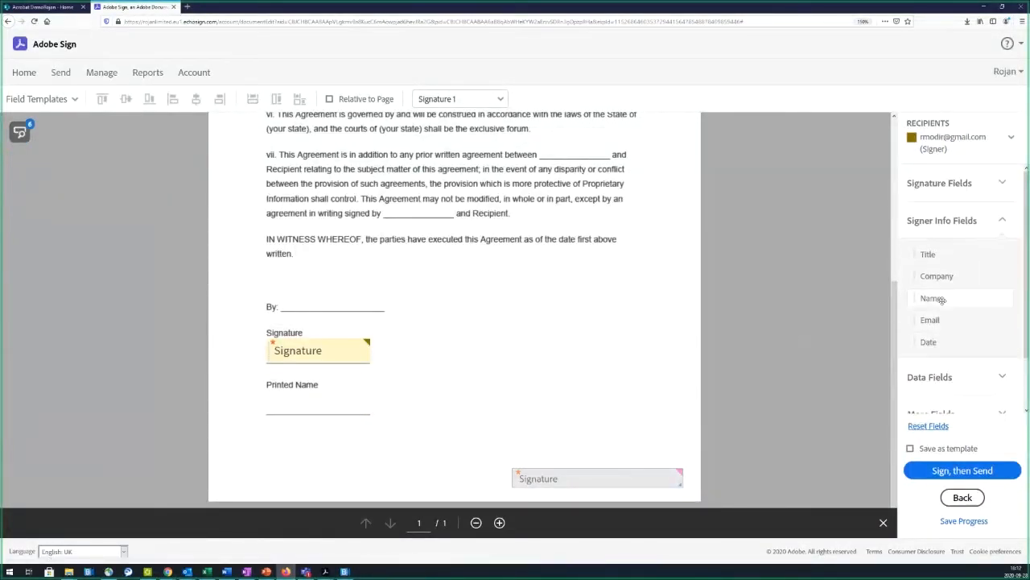
left_click_drag(933, 299, 269, 402)
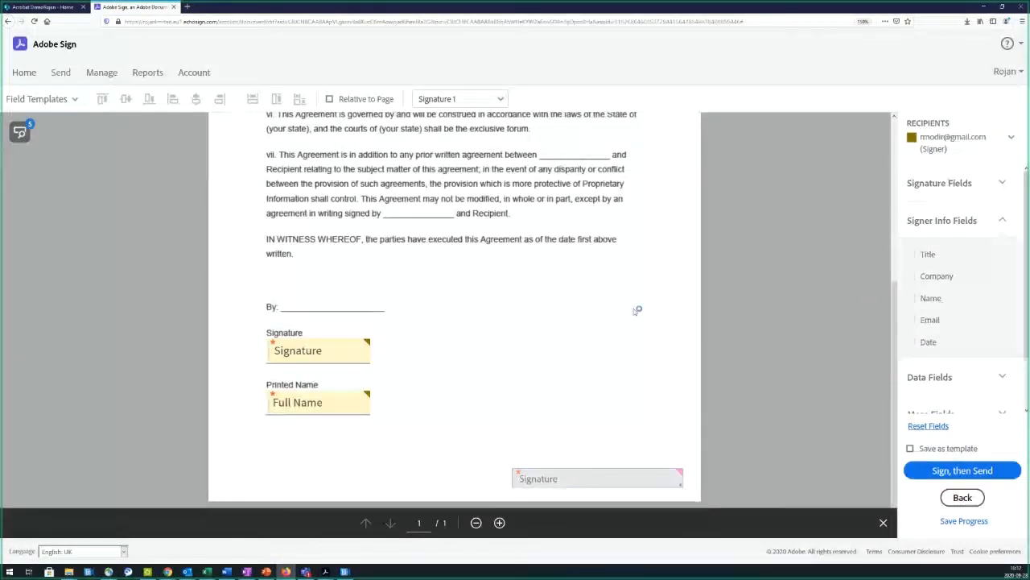
left_click_drag(937, 275, 308, 300)
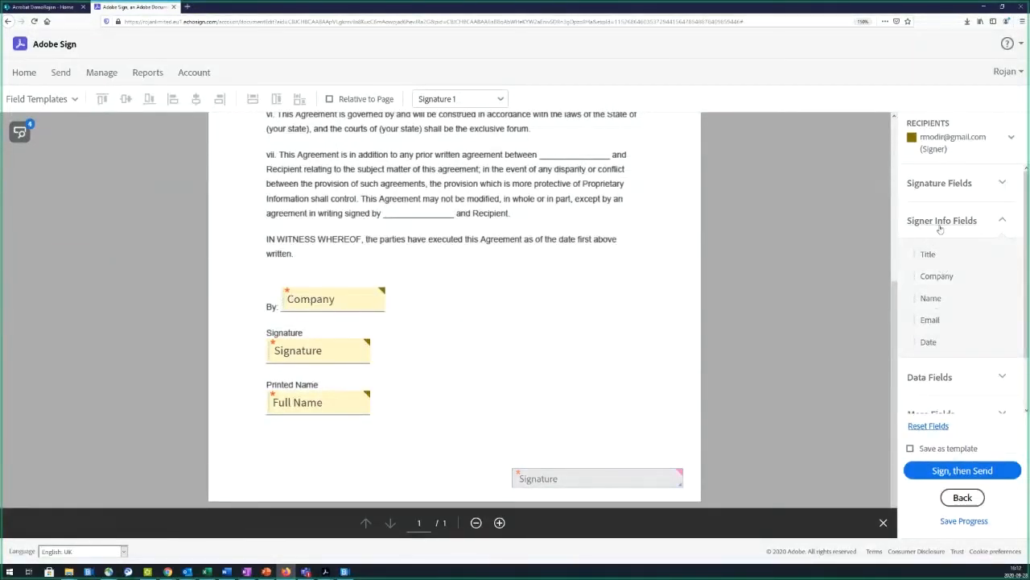
Step: Add the second signer's Date field after 'THIS AGREEMENT dated'
left_click(938, 184)
scroll(528, 336, "up", 3)
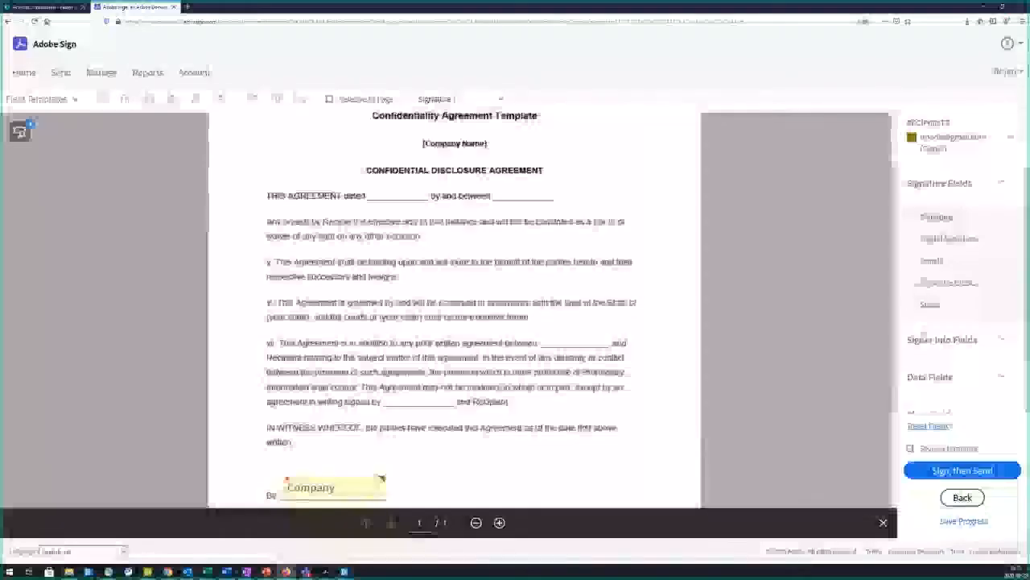
left_click(941, 339)
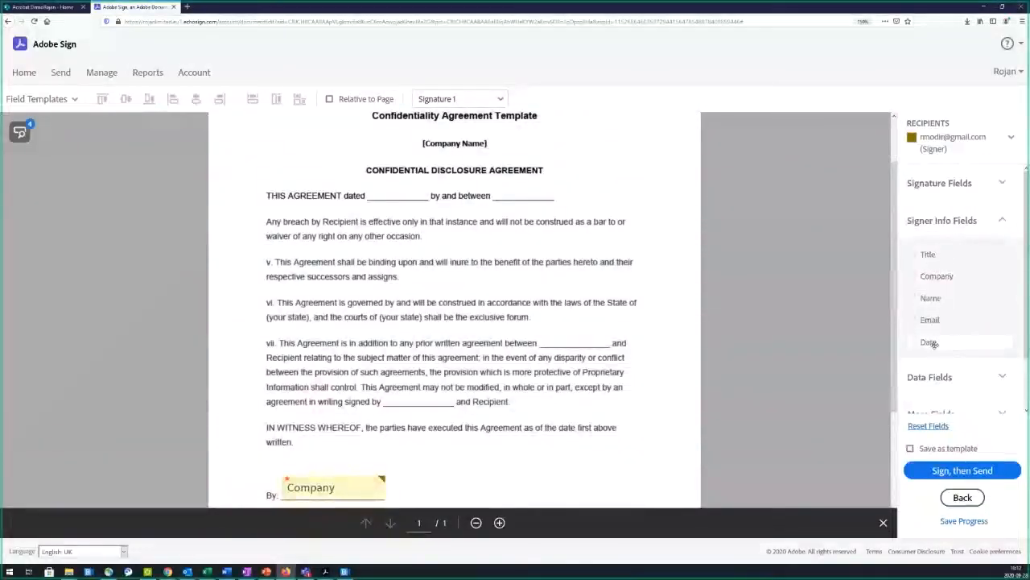
left_click_drag(932, 341, 402, 190)
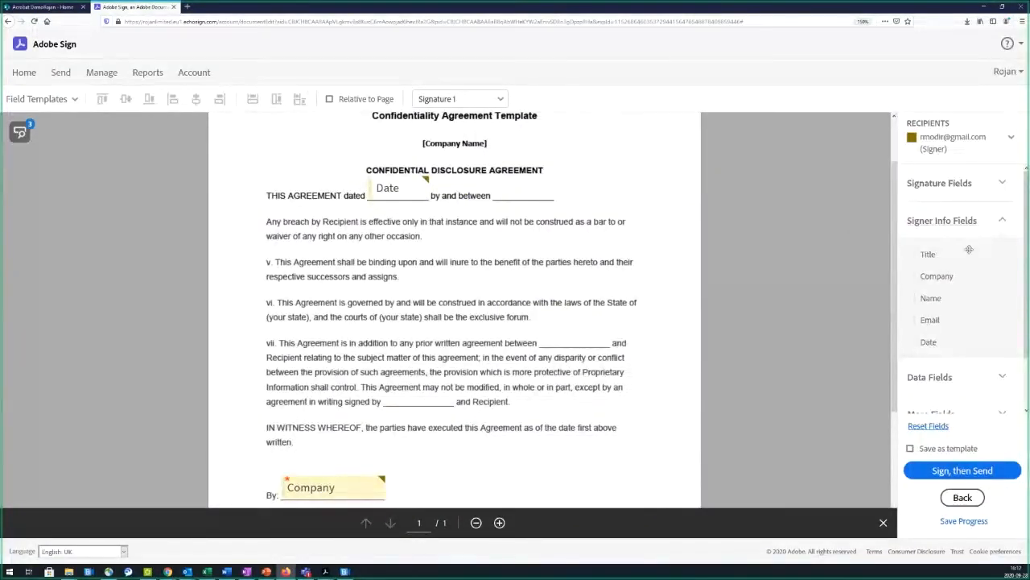
scroll(946, 297, "down", 2)
left_click(946, 320)
scroll(524, 375, "down", 3)
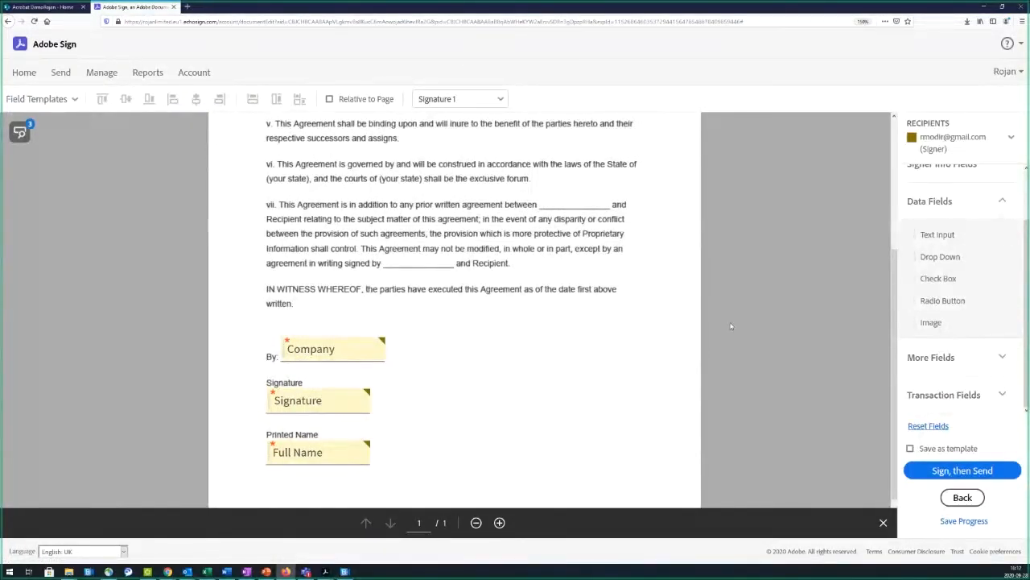
Step: Add an image field beside the signature block, labelled 'Pasport' with an upload tooltip
left_click_drag(934, 322, 513, 376)
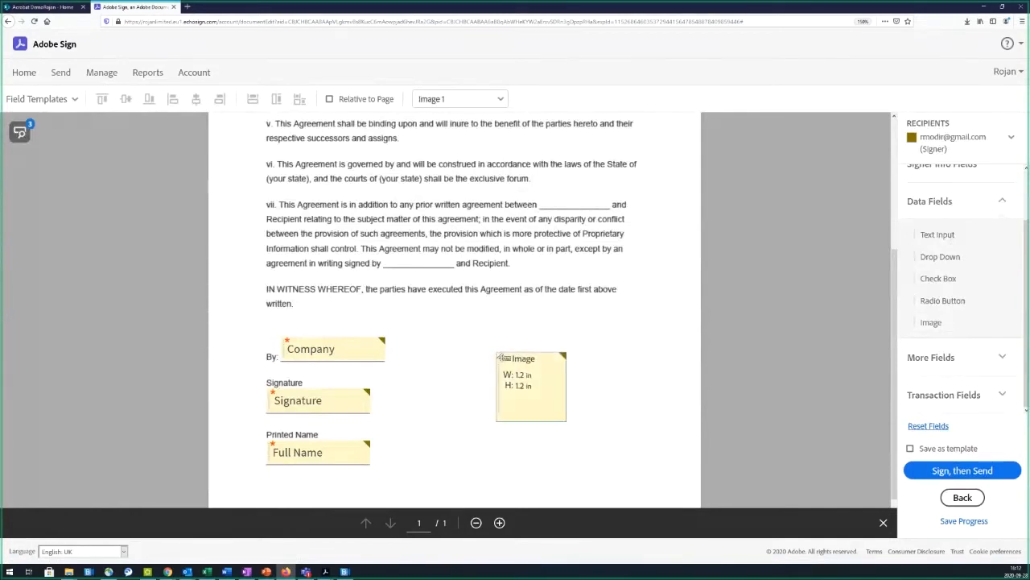
right_click(536, 379)
left_click(571, 434)
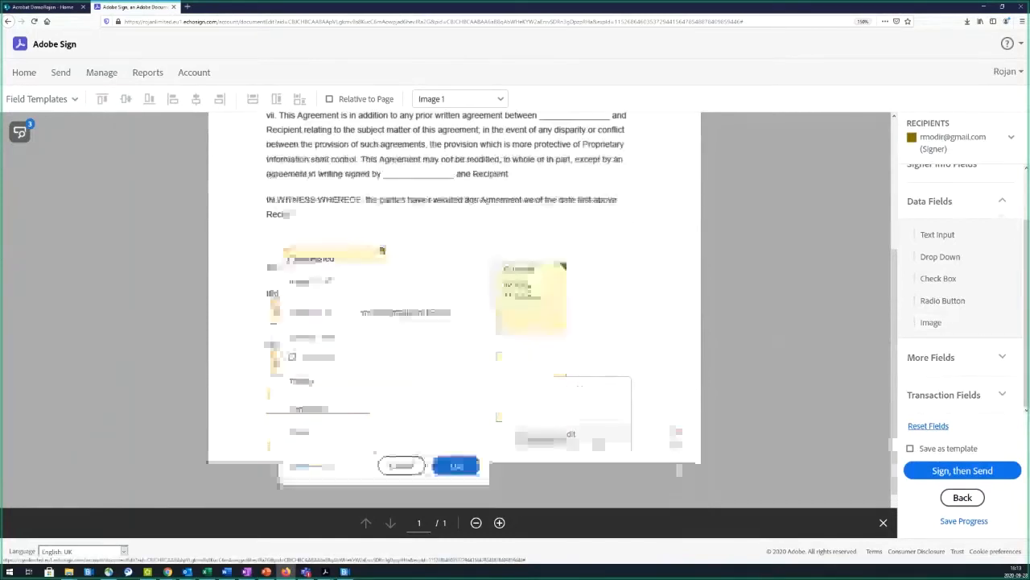
left_click(381, 288)
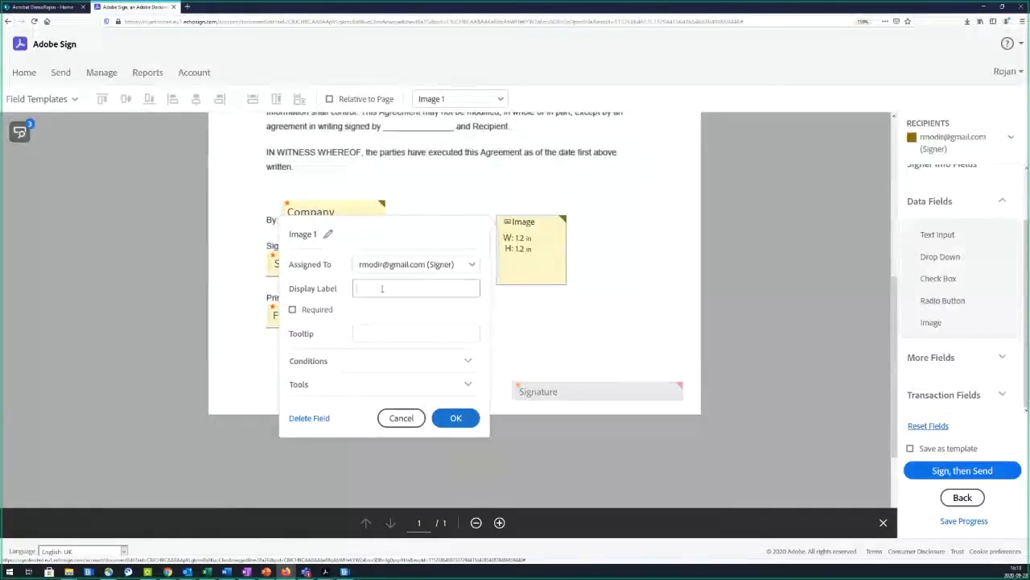
type("Pasport")
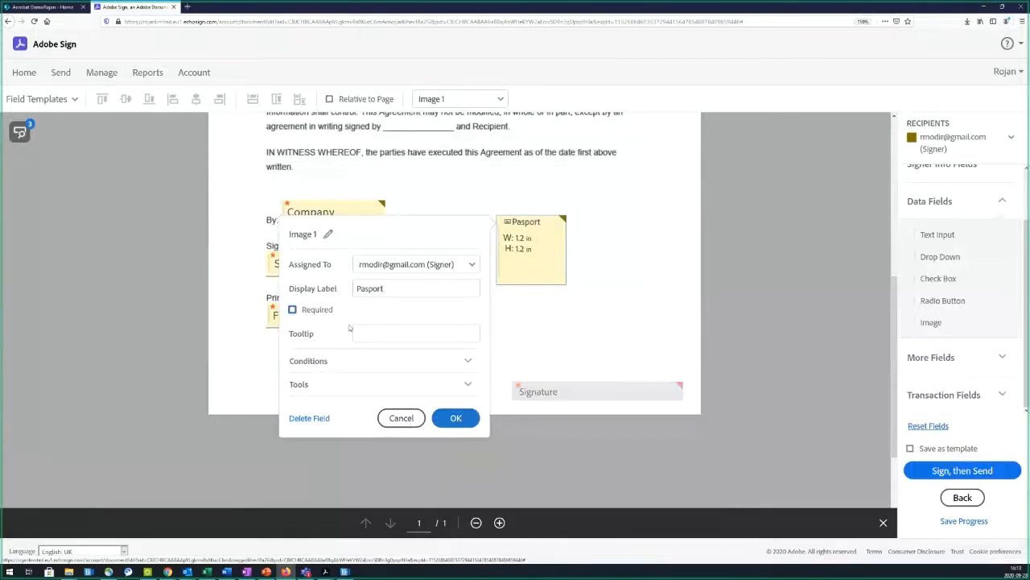
left_click(451, 336)
type("Please")
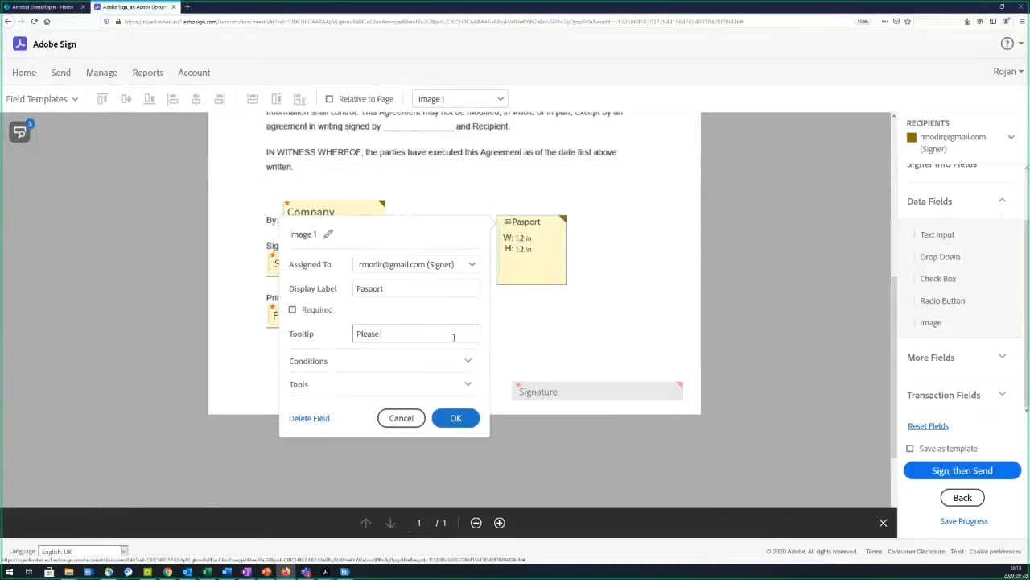
type(" upload passport")
Step: Delete the image field and collapse the Data Fields and Signature Fields sections
left_click(400, 418)
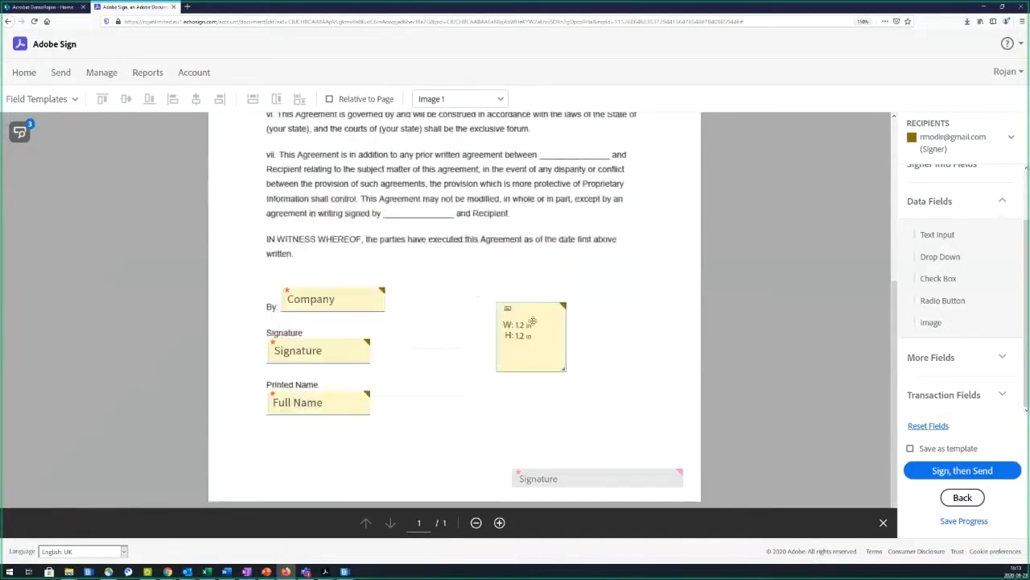
key("Delete")
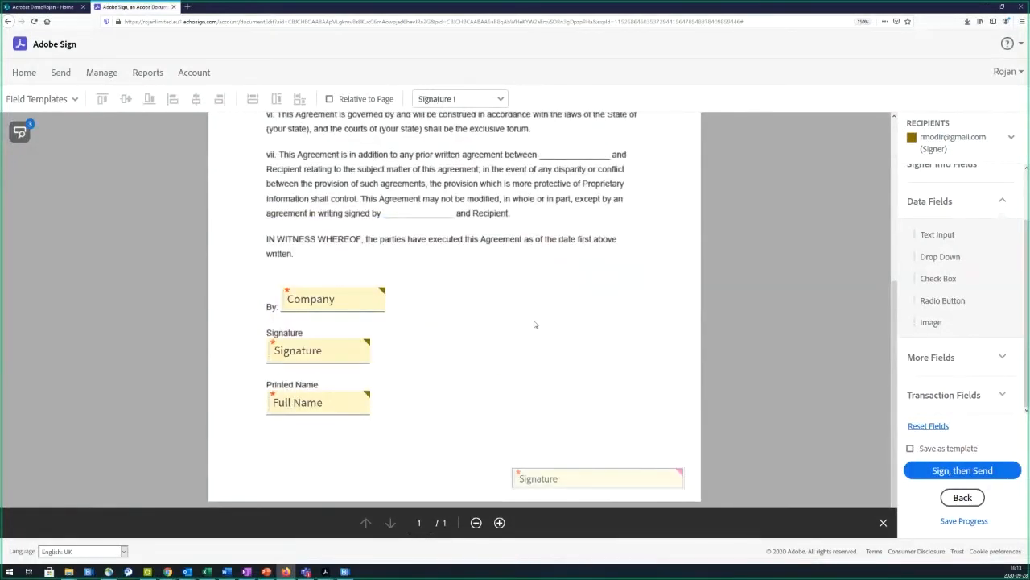
left_click(966, 203)
left_click(946, 184)
left_click(947, 187)
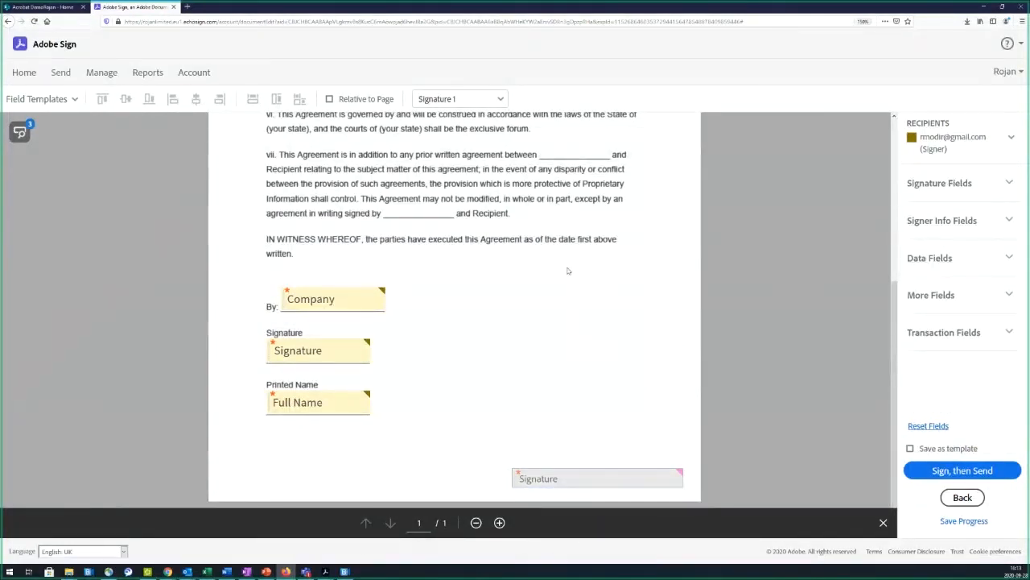
scroll(568, 269, "up", 1)
scroll(402, 322, "down", 5)
Step: Choose to sign the agreement yourself before sending, and dismiss the sender's message
left_click(938, 475)
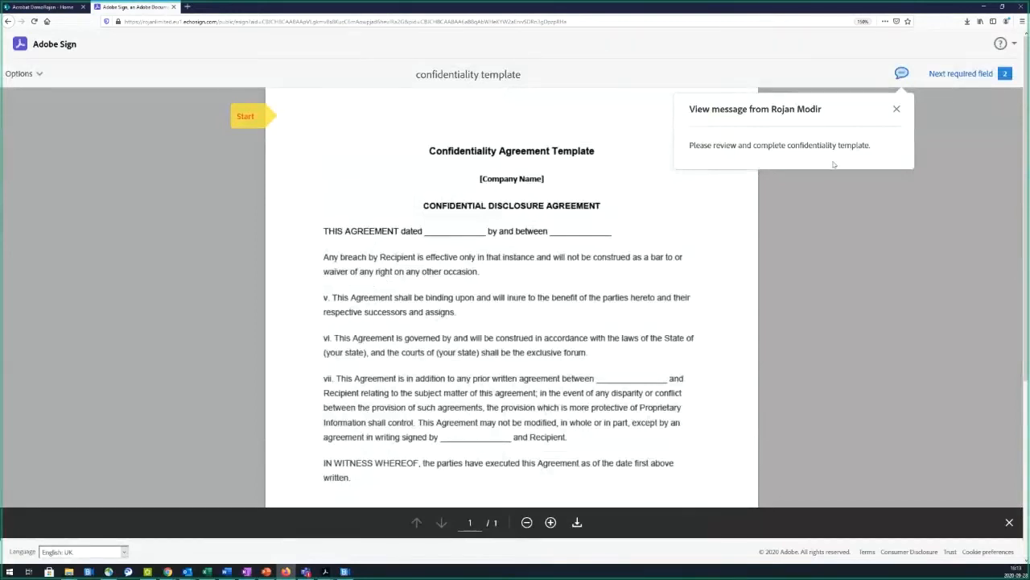
left_click(897, 108)
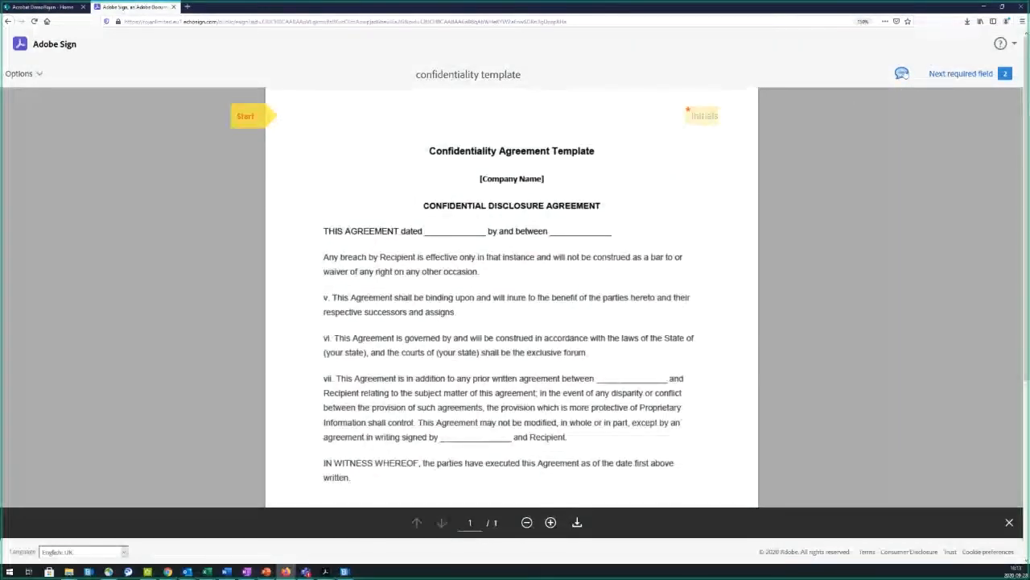
left_click(903, 73)
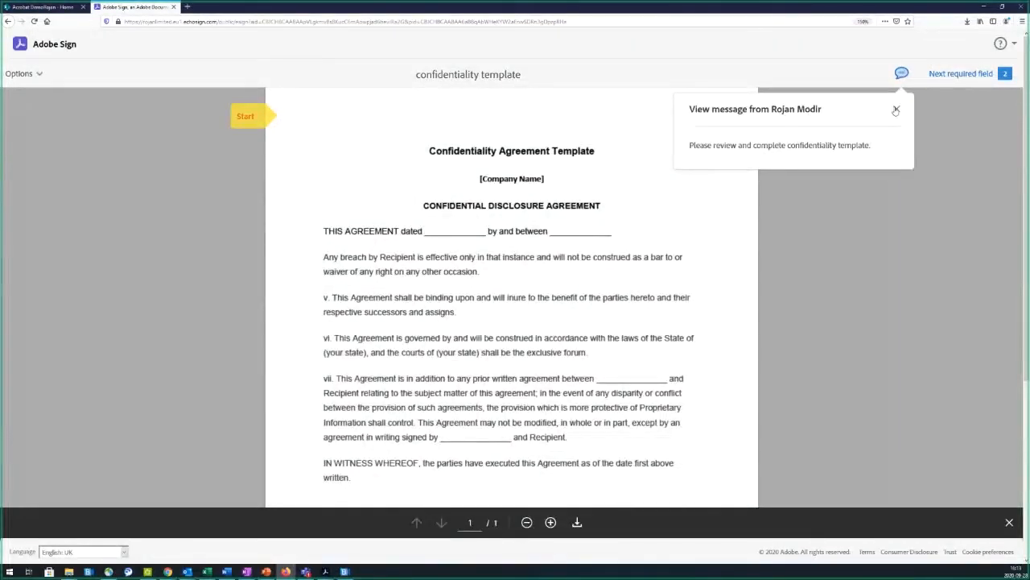
left_click(896, 110)
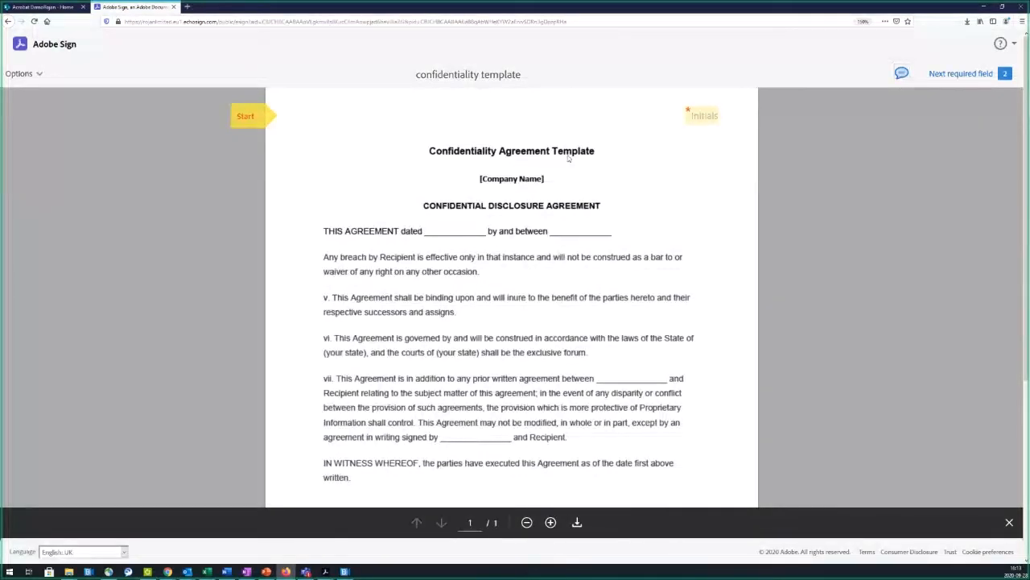
Step: Add your initials and signature to the required fields and submit them
left_click(259, 123)
left_click(707, 116)
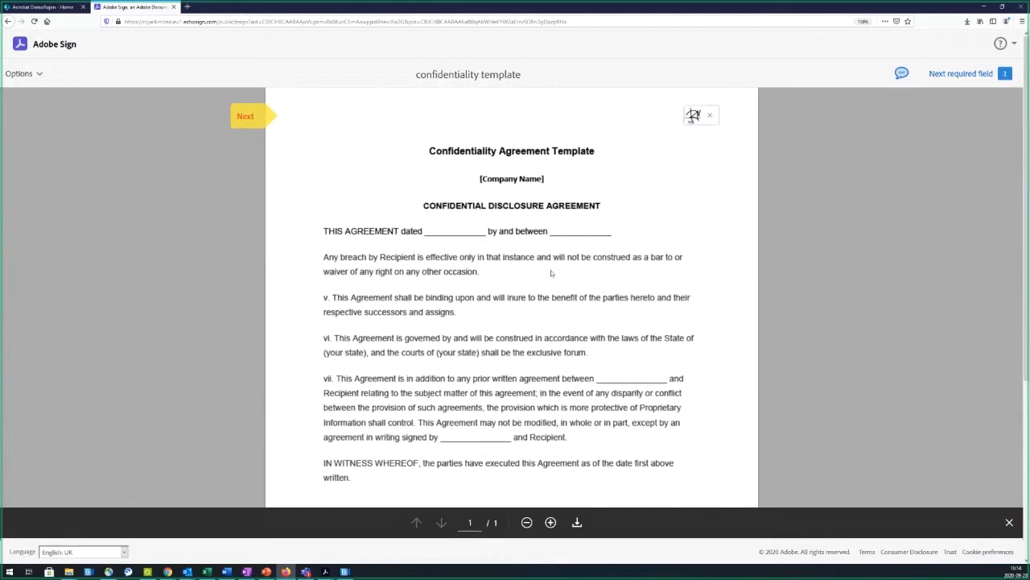
scroll(491, 312, "down", 5)
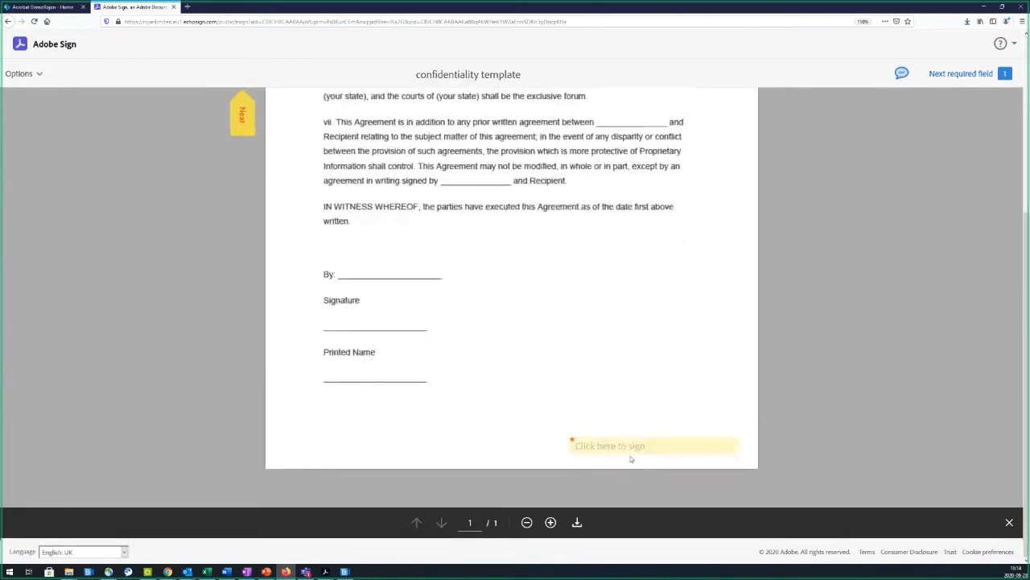
left_click(596, 444)
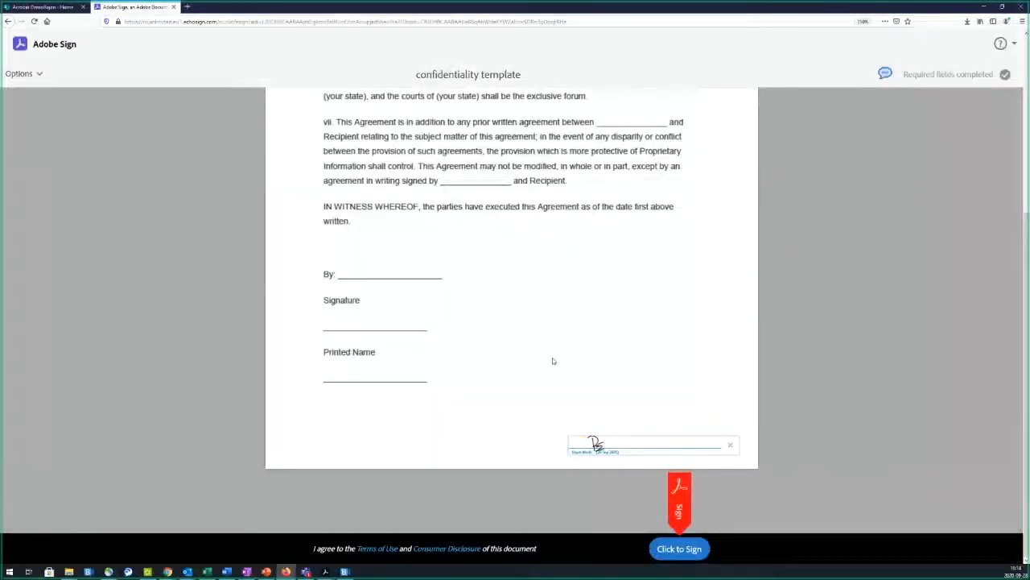
left_click(693, 549)
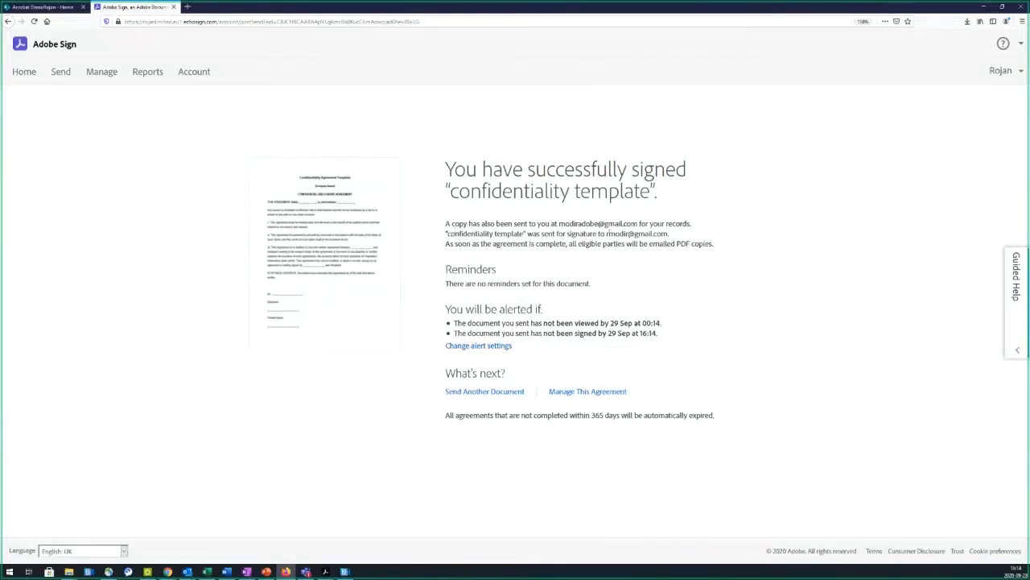
Step: Go to Manage and select the confidentiality template agreement in progress
left_click_drag(607, 232, 688, 239)
left_click(649, 242)
left_click(95, 79)
left_click(276, 210)
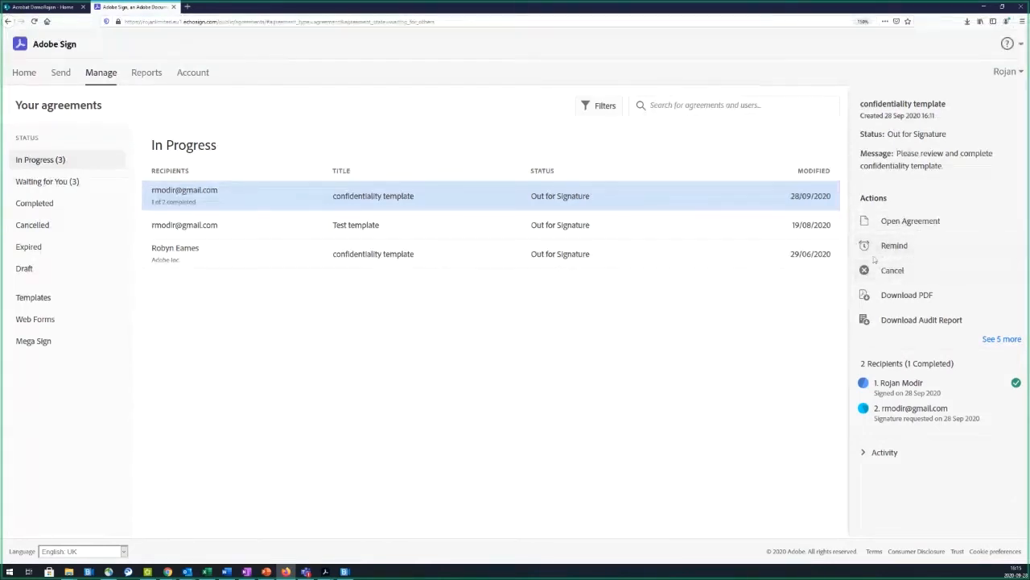
Step: Review the agreement's activity history, then return to its summary panel
mouse_move(713, 224)
mouse_move(759, 198)
left_click(884, 452)
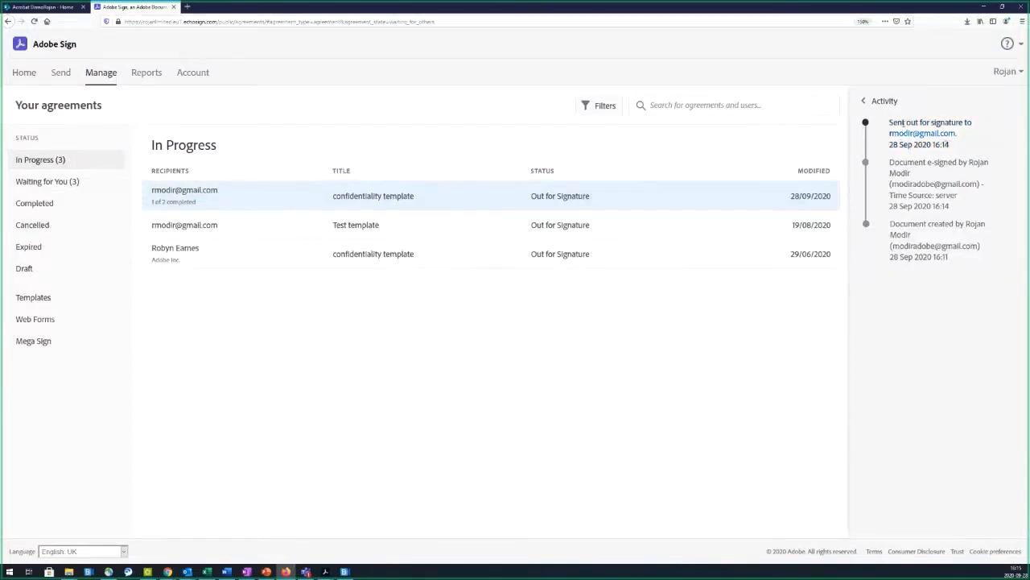
mouse_move(806, 199)
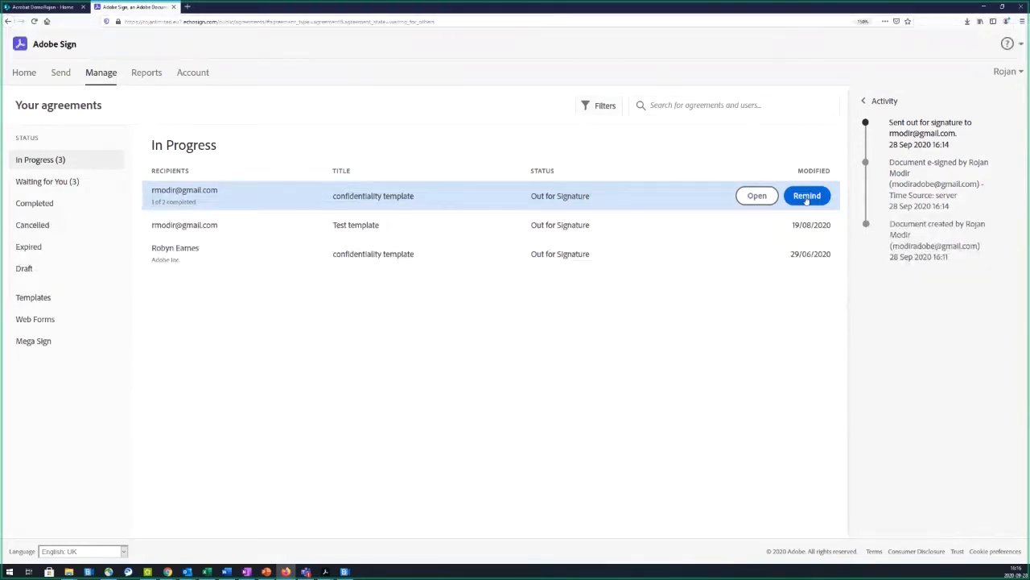
left_click(869, 102)
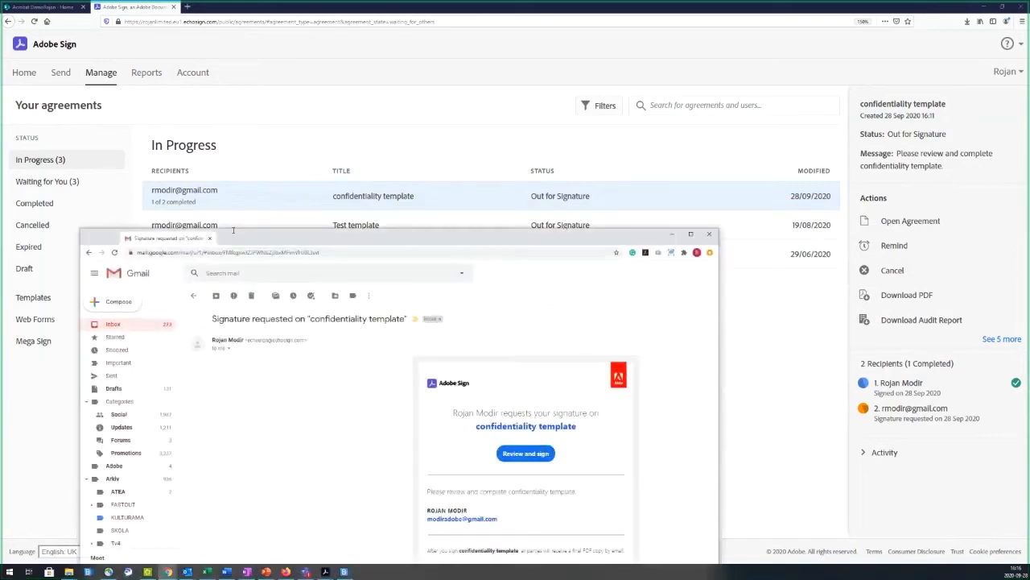
Step: Maximize Gmail, read the confidentiality template signature request, and open it via Review and sign
left_click_drag(233, 230, 477, 2)
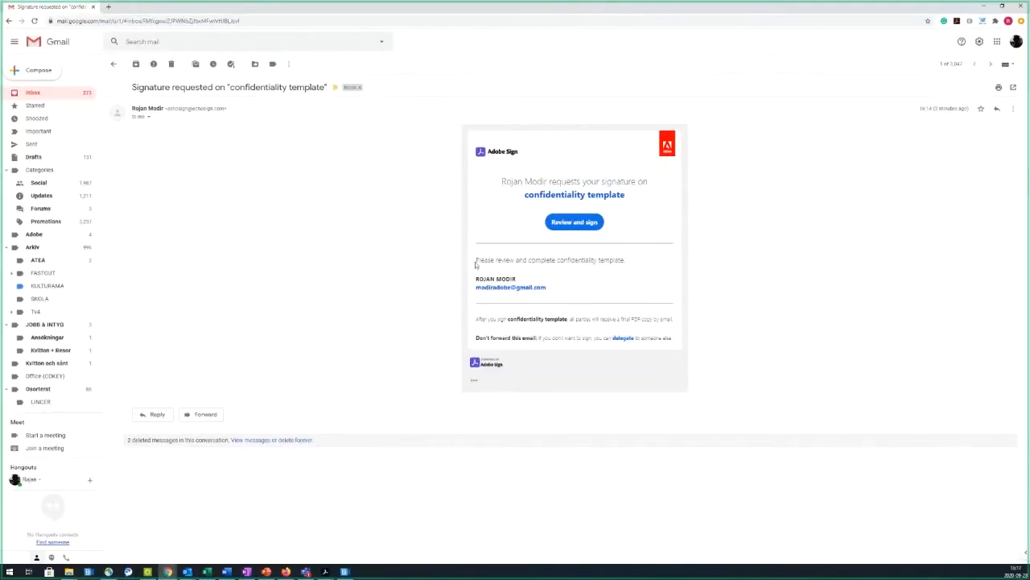
mouse_move(476, 260)
left_mouse_down()
mouse_move(631, 264)
mouse_move(475, 259)
left_mouse_up()
left_click(631, 264)
left_click(492, 265)
left_click(574, 223)
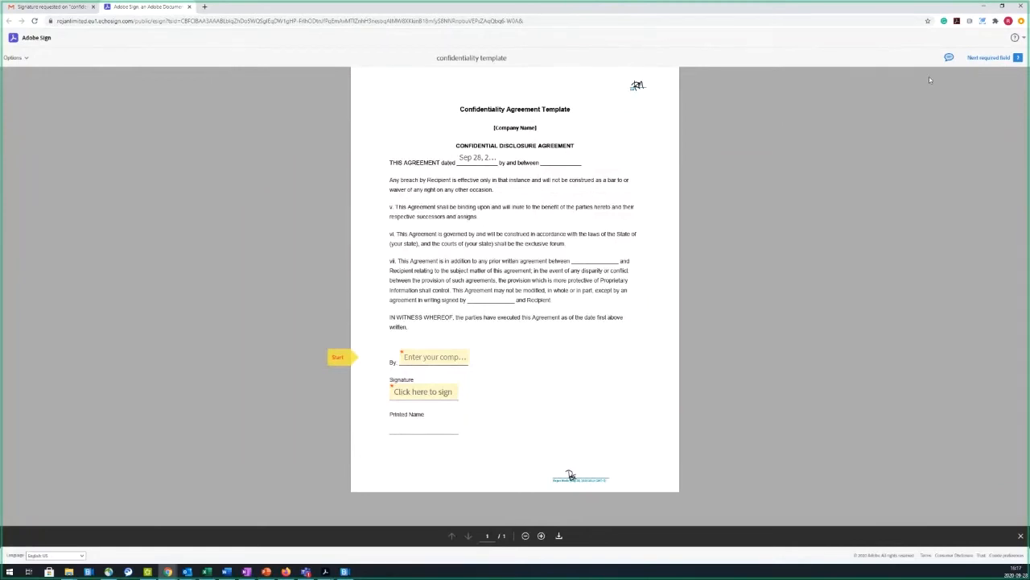
Step: Fill the Company field with 'Adobe' and open the Signature field's signing window
left_click(948, 58)
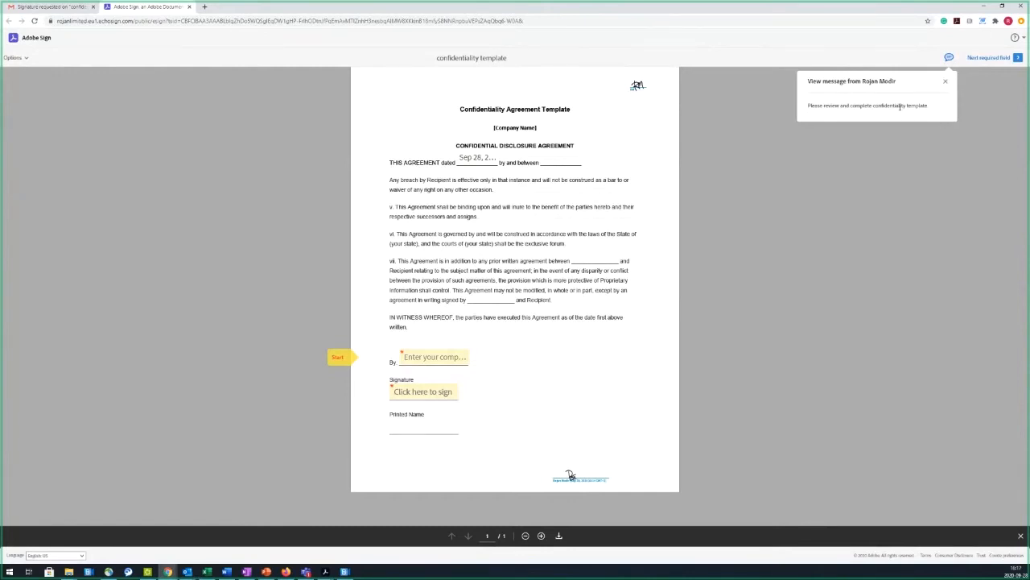
left_click(945, 81)
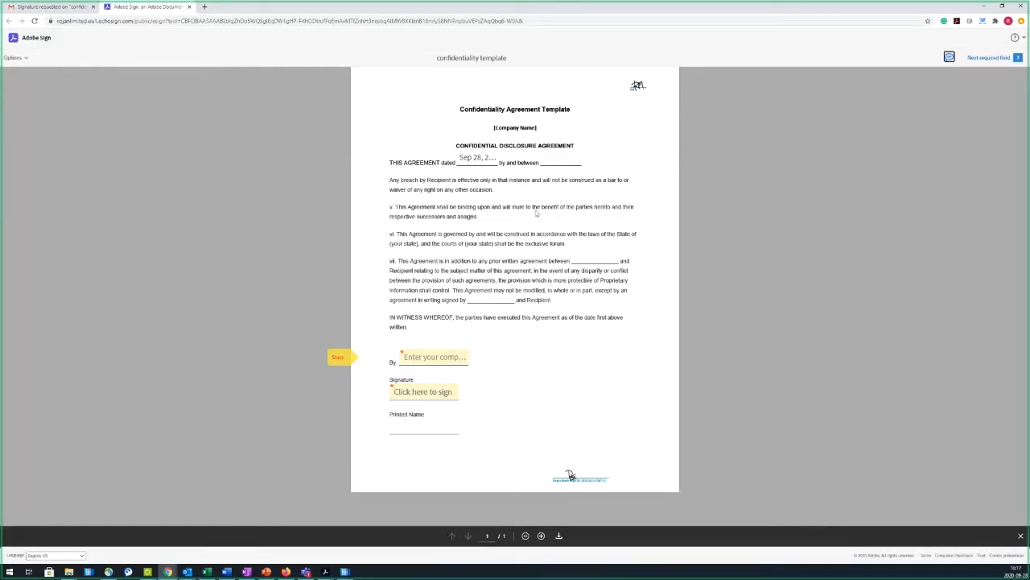
left_click(354, 367)
type("Adob")
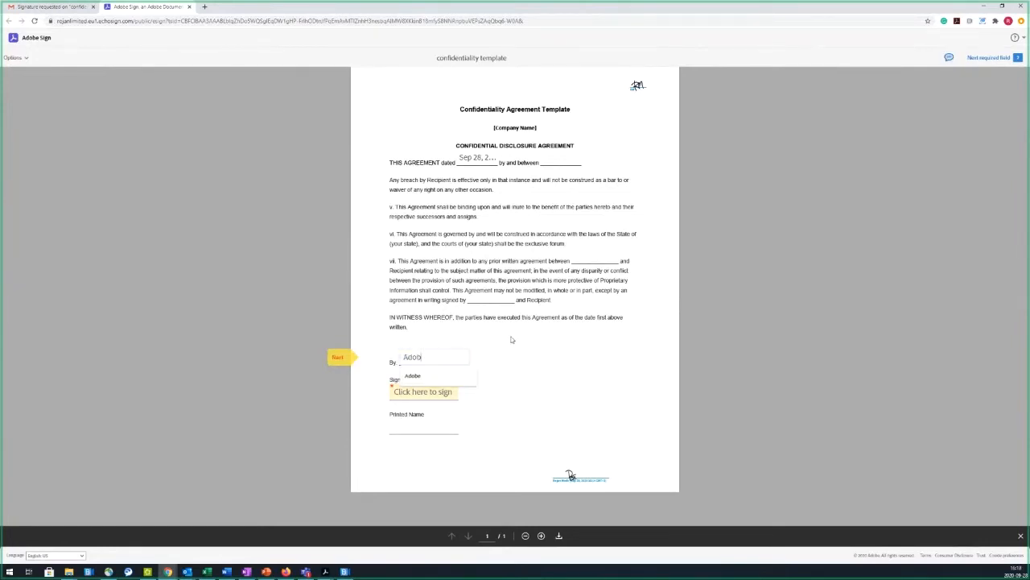
left_click(426, 376)
left_click(338, 357)
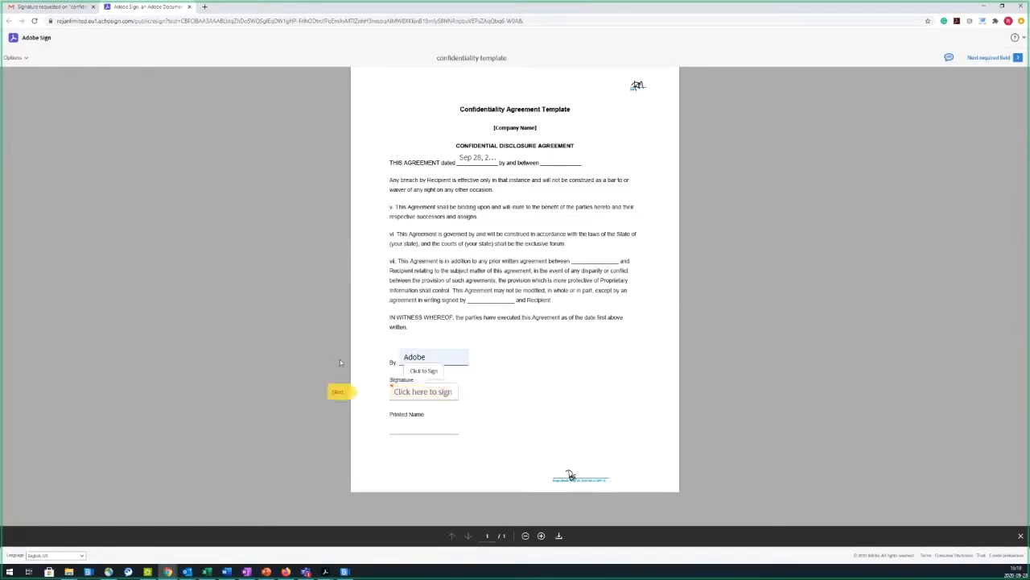
left_click(422, 392)
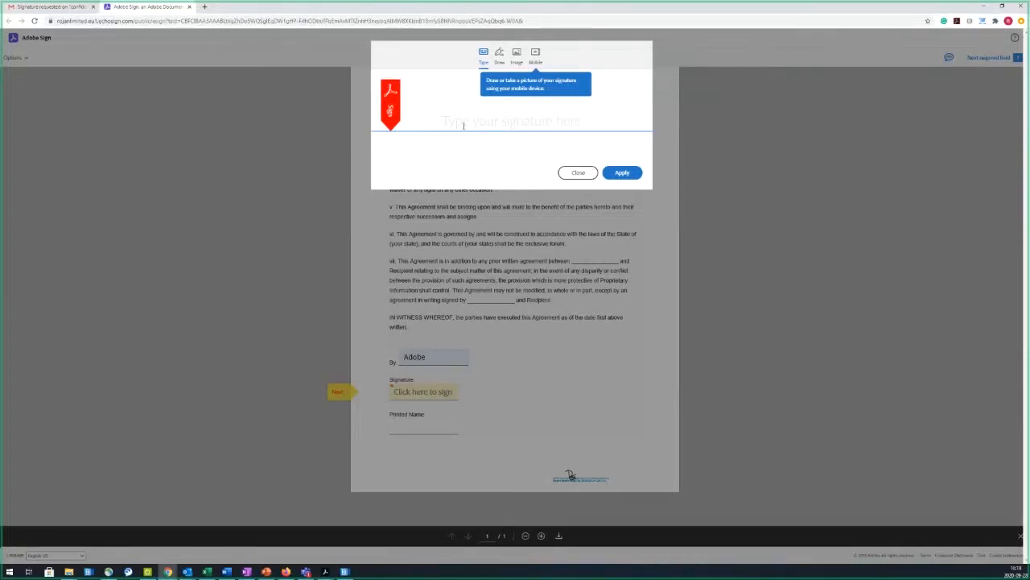
Step: Try the typed, drawn and image signature options, then choose capturing the signature on a phone
left_click(464, 126)
type("Roja")
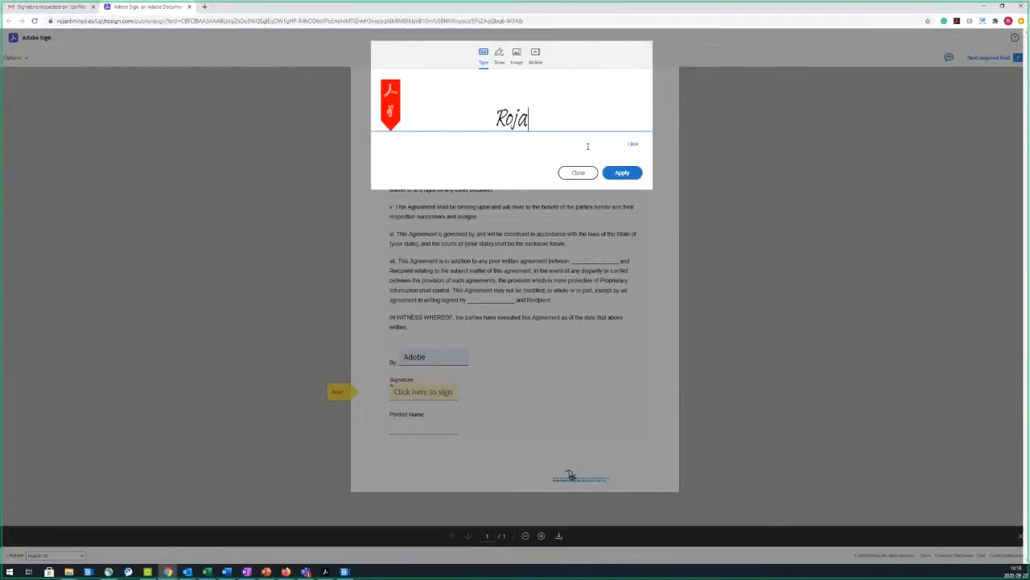
type("n")
left_click(499, 53)
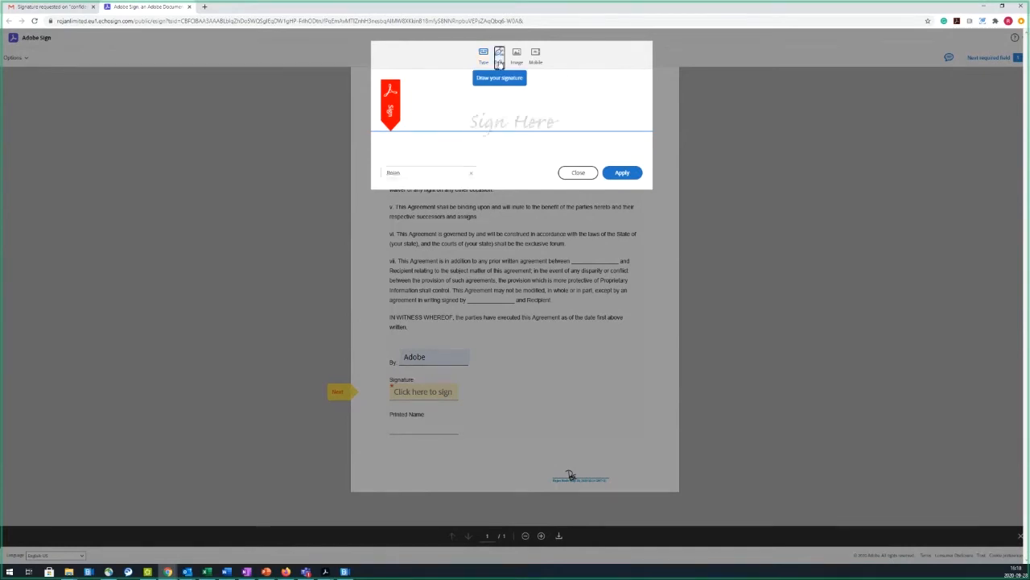
left_click(492, 98)
left_click_drag(492, 98, 502, 126)
left_click_drag(519, 113, 545, 132)
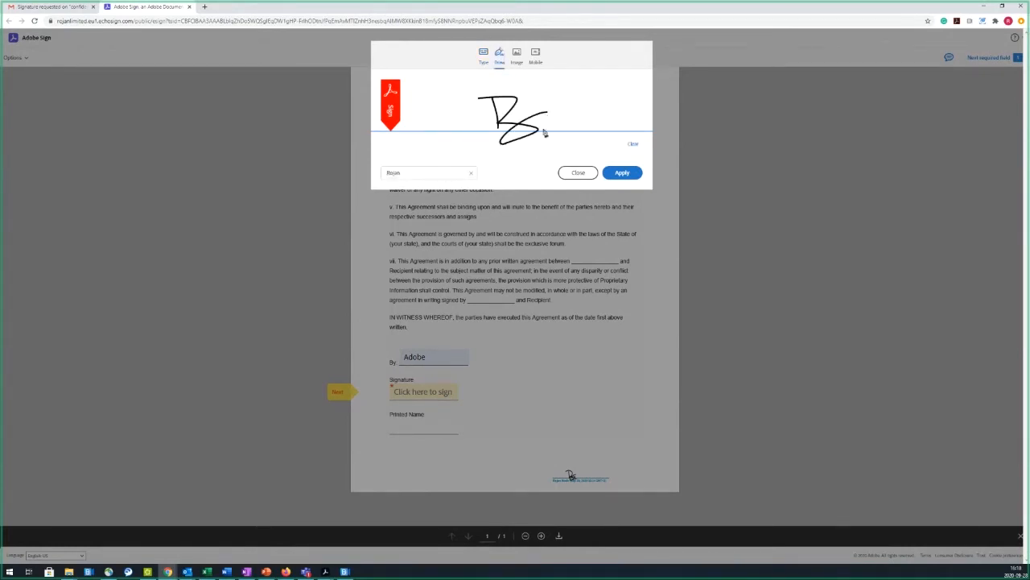
left_click(517, 54)
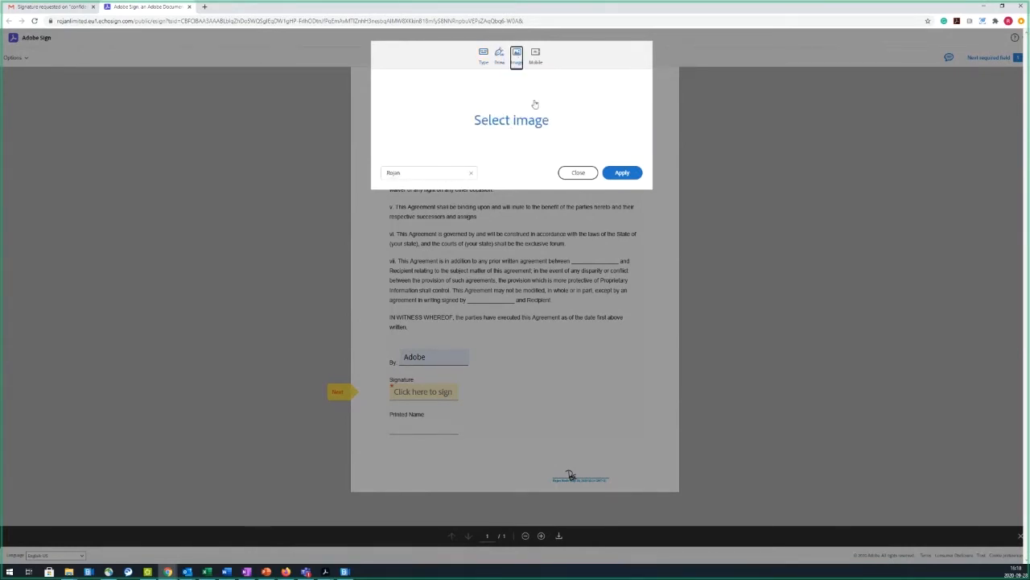
left_click(536, 55)
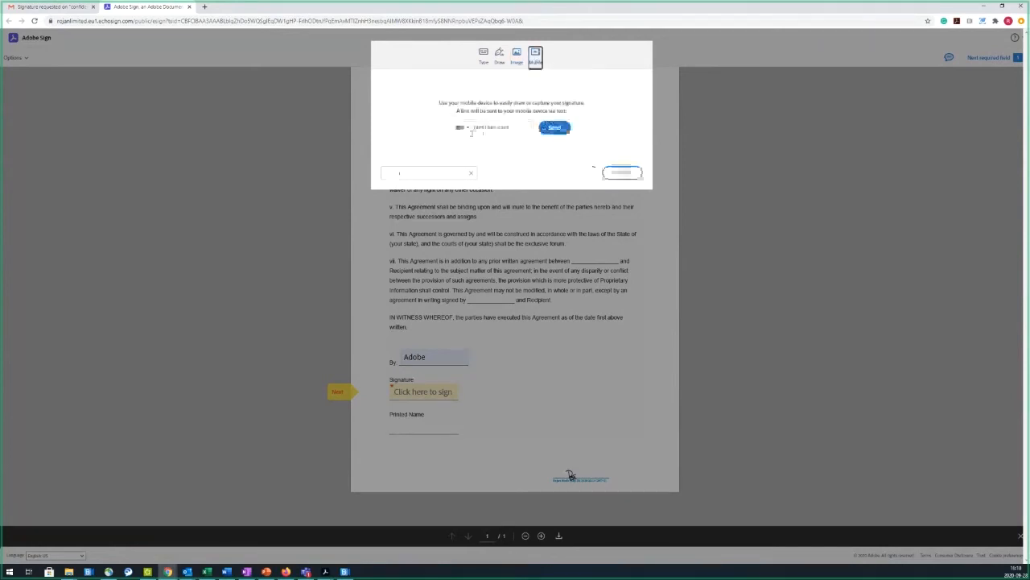
Step: Send the signing link to the signer's Swedish mobile number
left_click(465, 128)
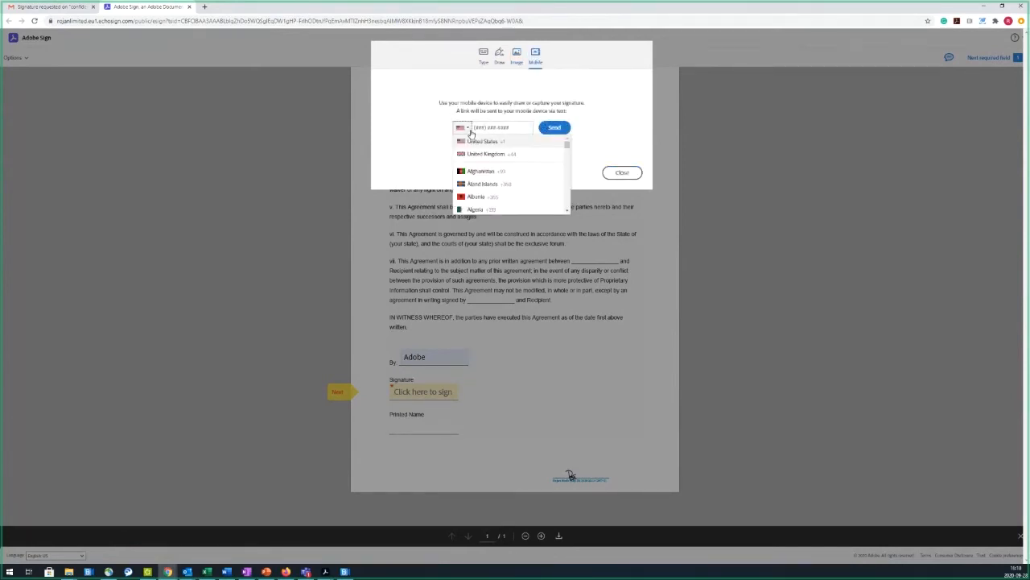
scroll(493, 190, "down", 20)
left_click(483, 187)
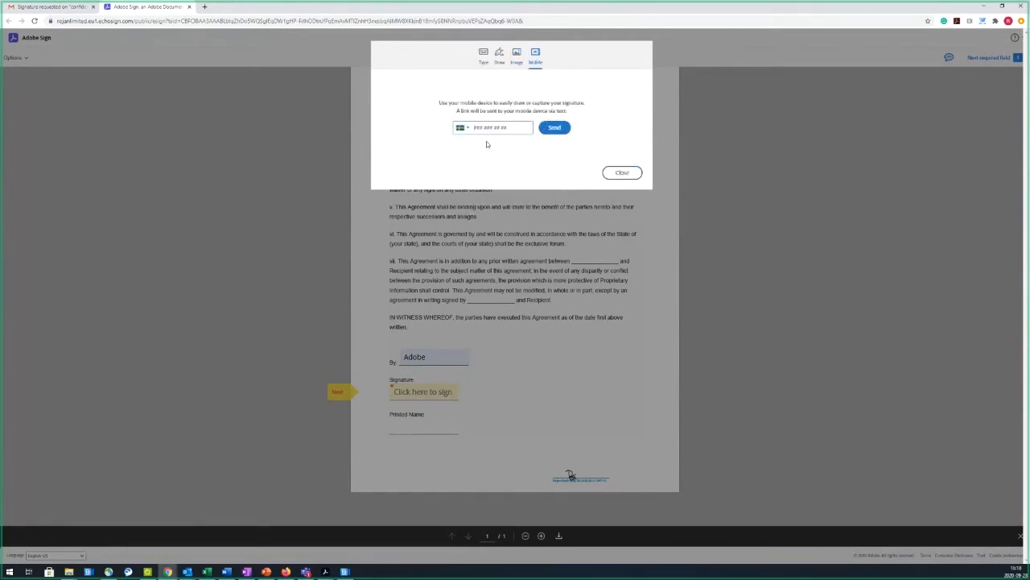
left_click(554, 130)
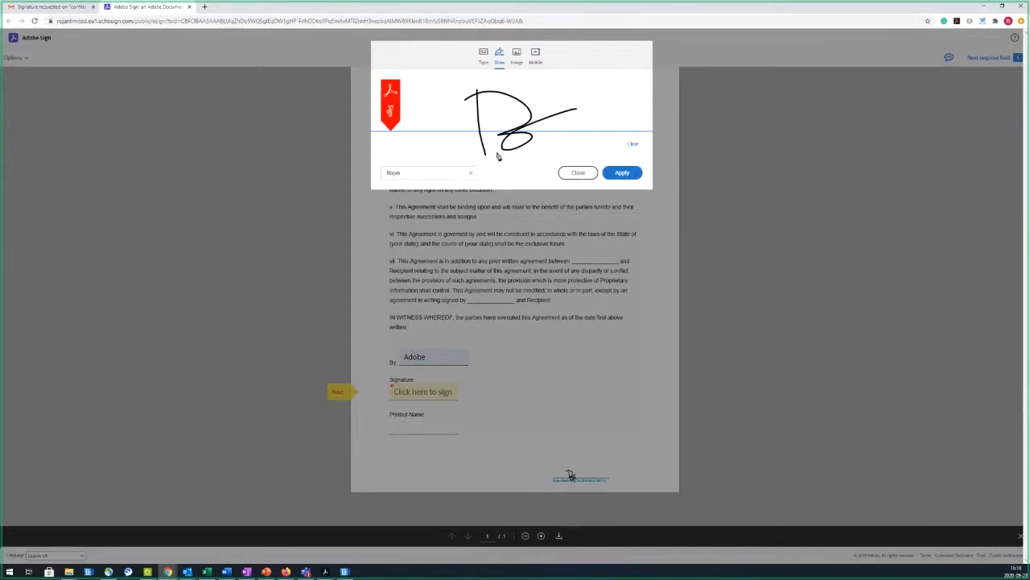
Step: Correct the signer's printed full name, apply the phone-drawn signature, sign the agreement and download a copy
left_click(419, 169)
type("Mohd")
left_click(400, 173)
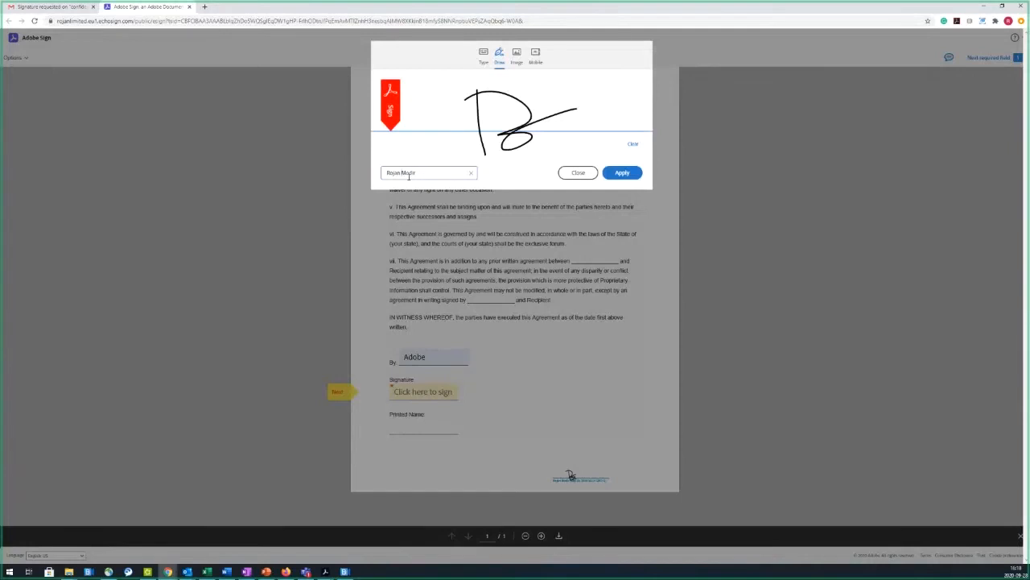
left_click(623, 174)
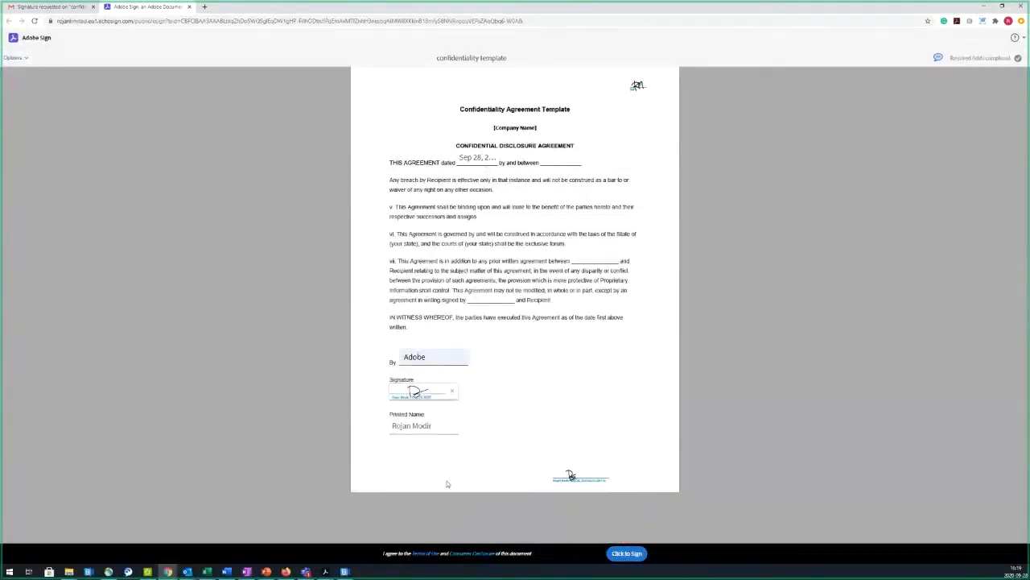
left_click(624, 555)
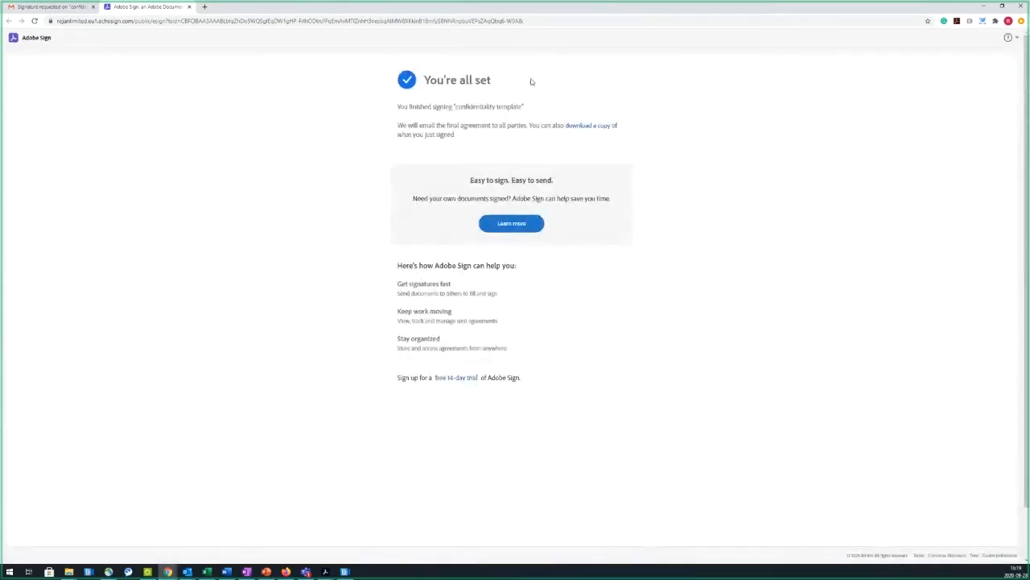
left_click(581, 126)
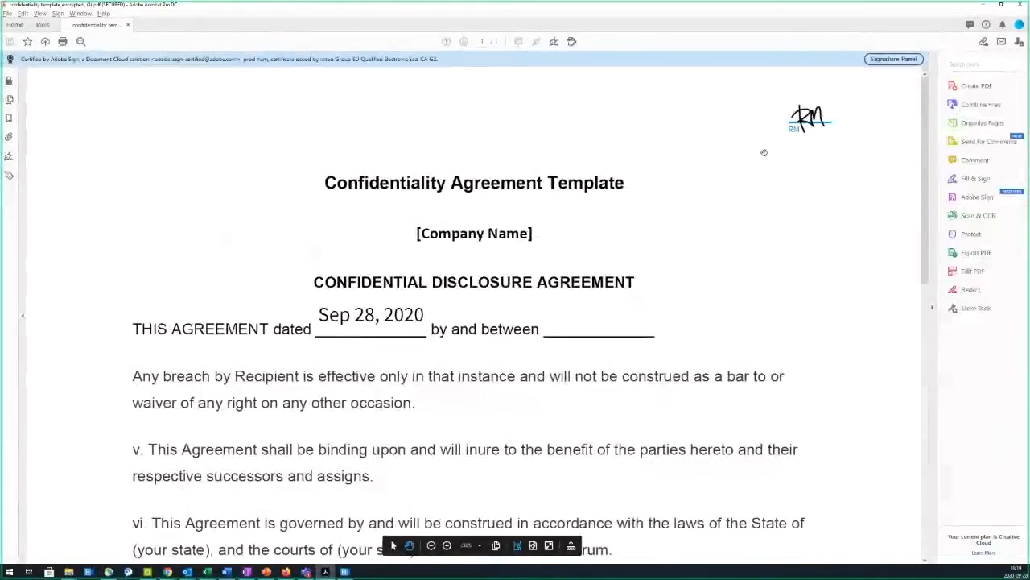
Step: Scroll through the signed PDF to check the signature and Sep 28, 2020 date, then minimize Acrobat
scroll(715, 184, "down", 2)
scroll(711, 184, "down", 2)
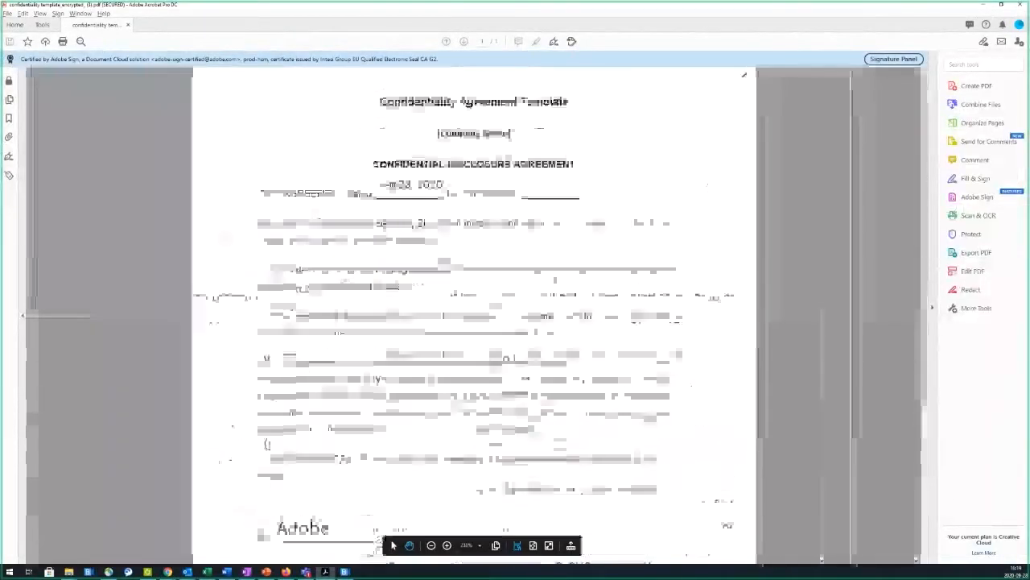
scroll(549, 288, "down", 5)
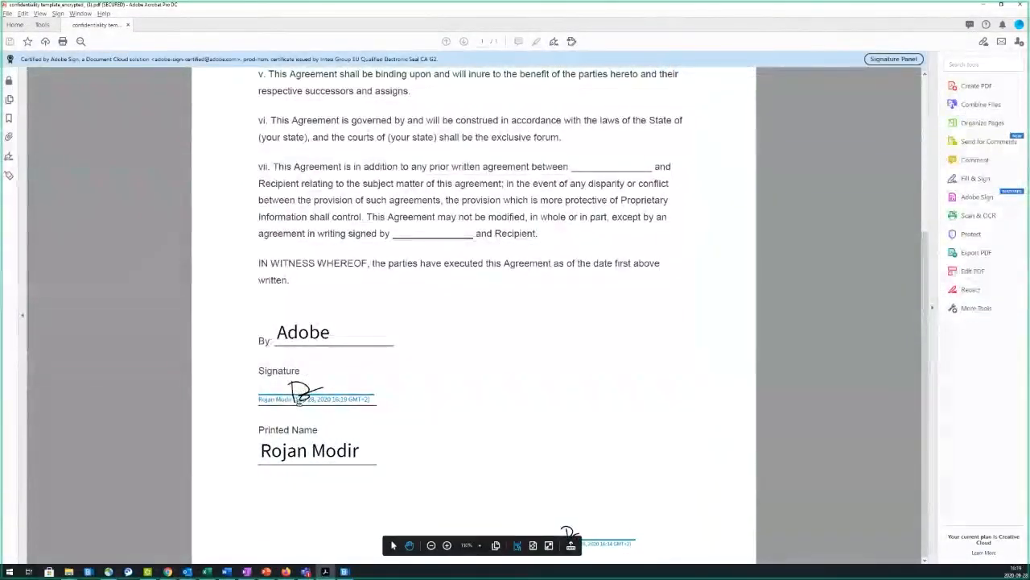
scroll(324, 419, "up", 3)
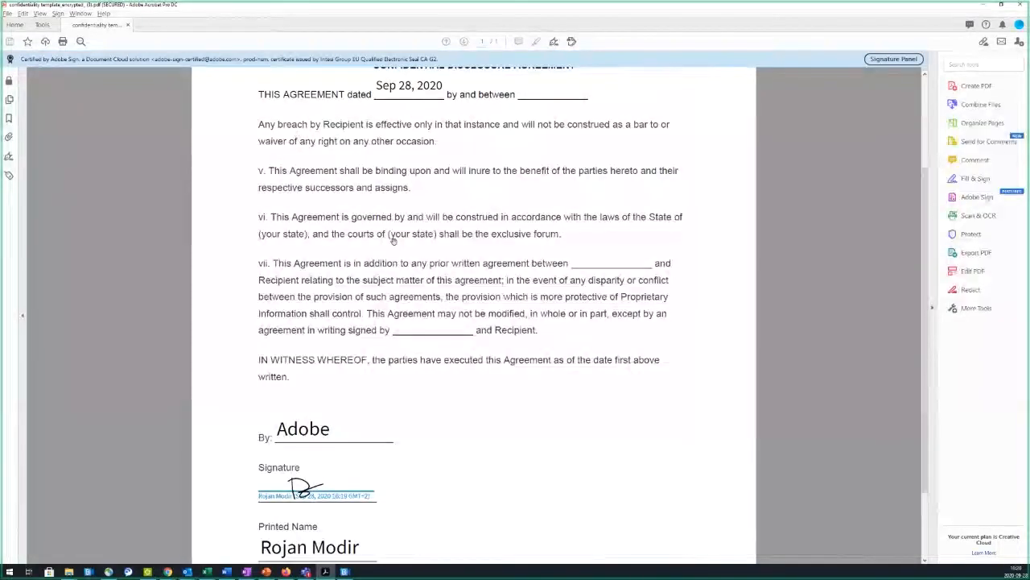
scroll(389, 244, "up", 2)
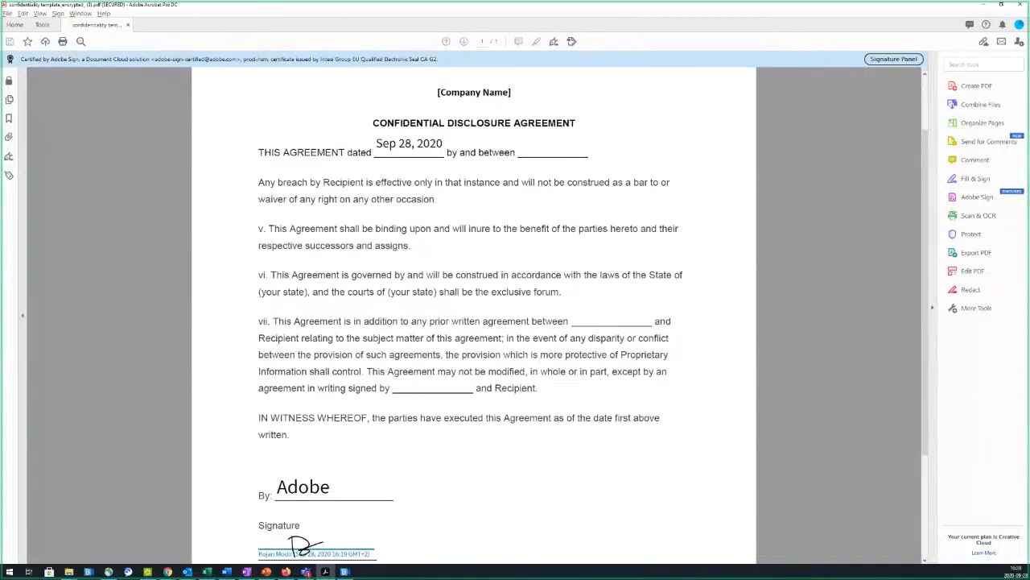
left_click(984, 4)
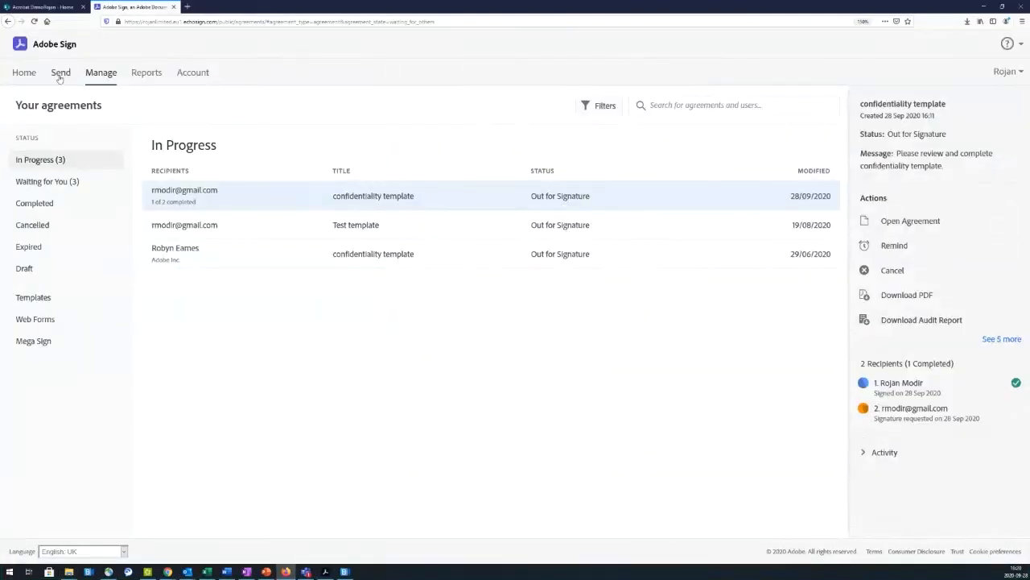
Step: Reload the Manage page and open the newest confidentiality template's activity under Completed agreements
left_click(33, 21)
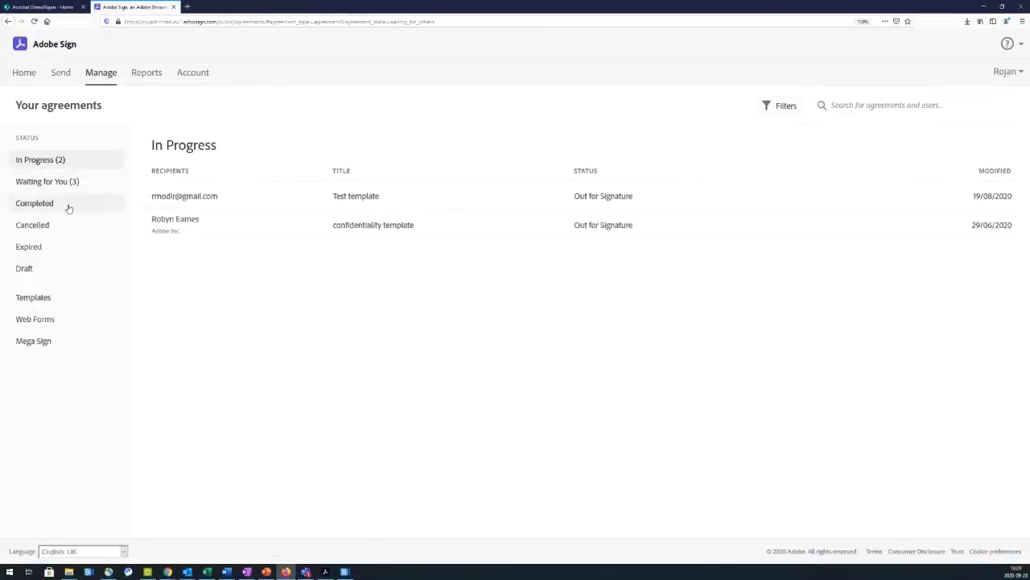
left_click(69, 209)
left_click(282, 202)
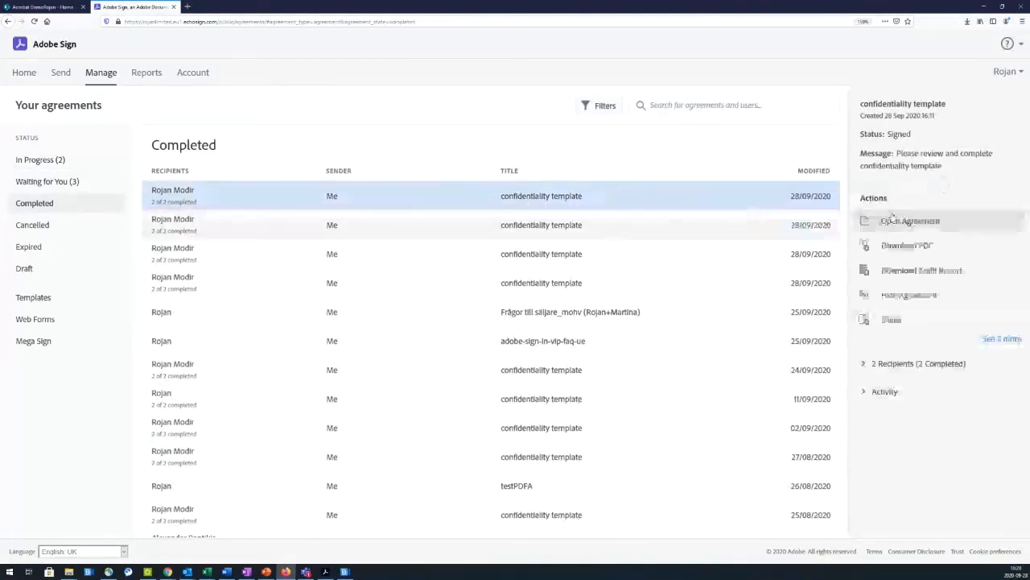
left_click(885, 392)
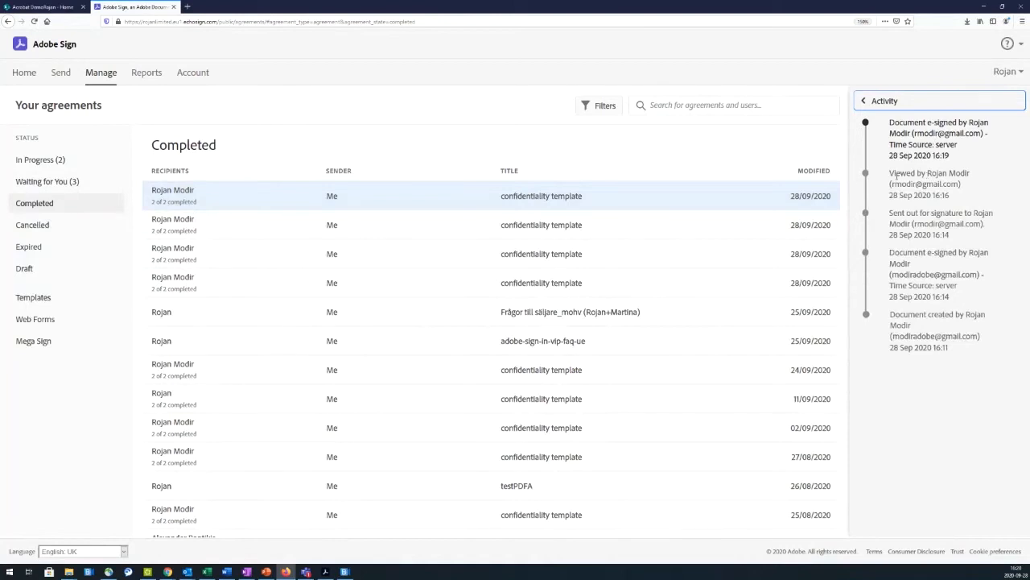
left_click(879, 104)
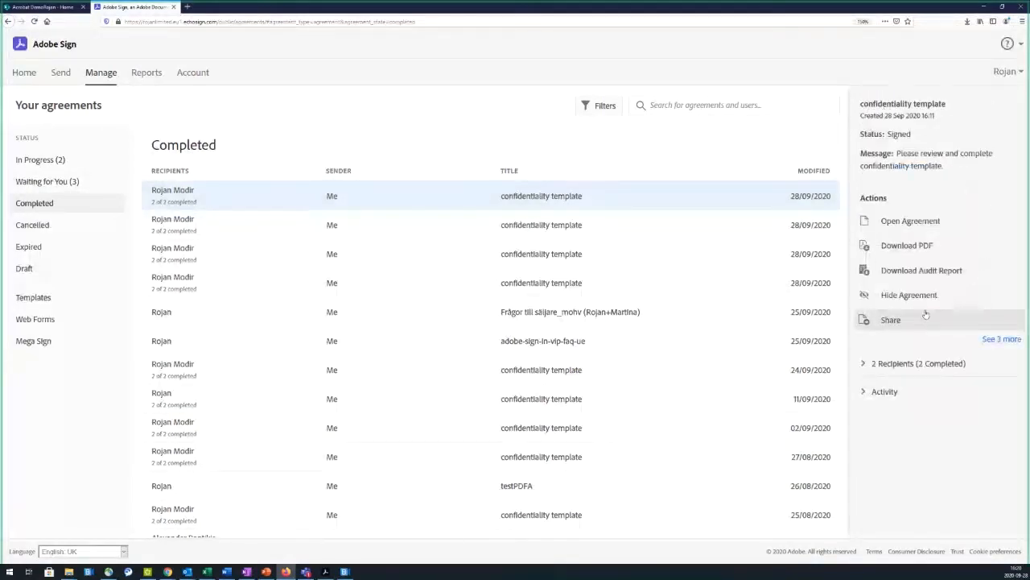
Step: Download the agreement's audit report and save it as a file
left_click(913, 271)
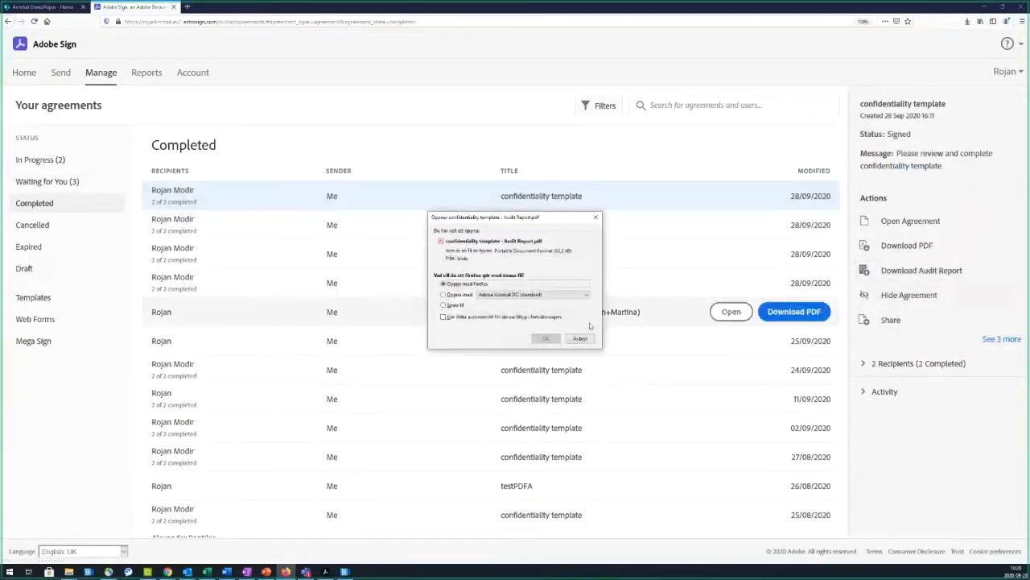
left_click(452, 305)
left_click(545, 338)
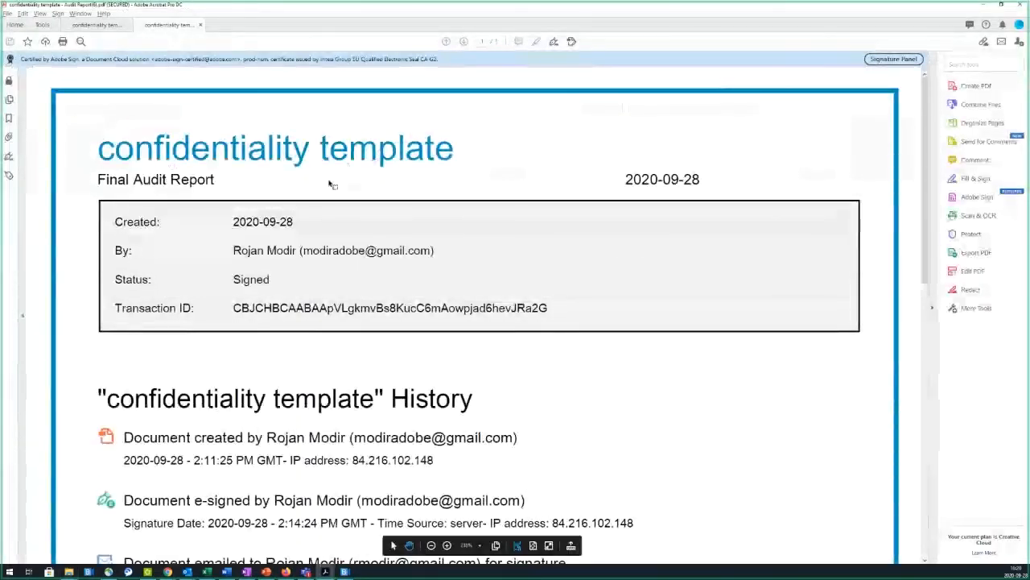
Step: Scroll the audit report's History down to 'Agreement completed' at 2:19:09 PM GMT, then minimize Acrobat
scroll(325, 183, "down", 2)
scroll(324, 181, "down", 1)
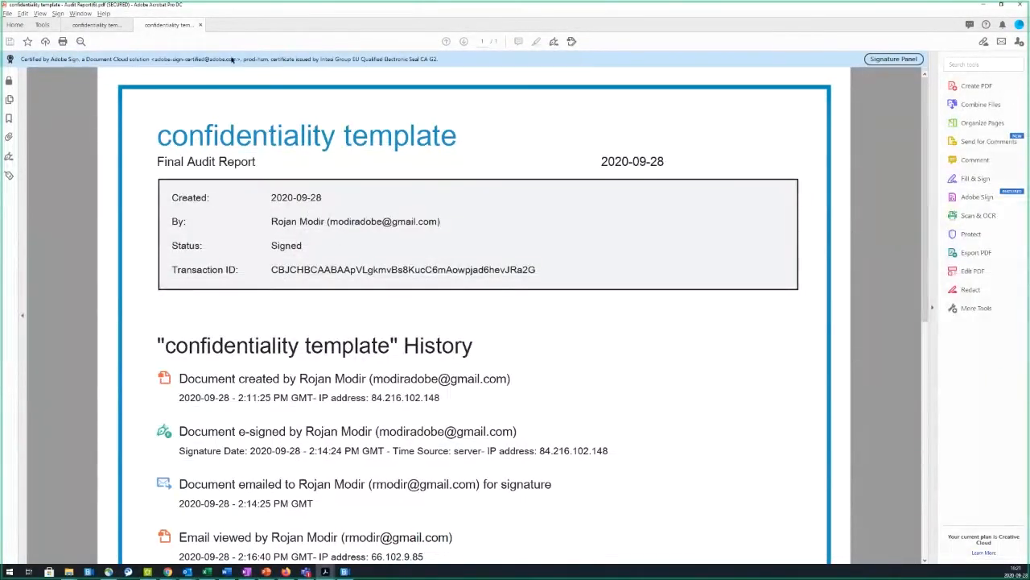
scroll(265, 246, "down", 3)
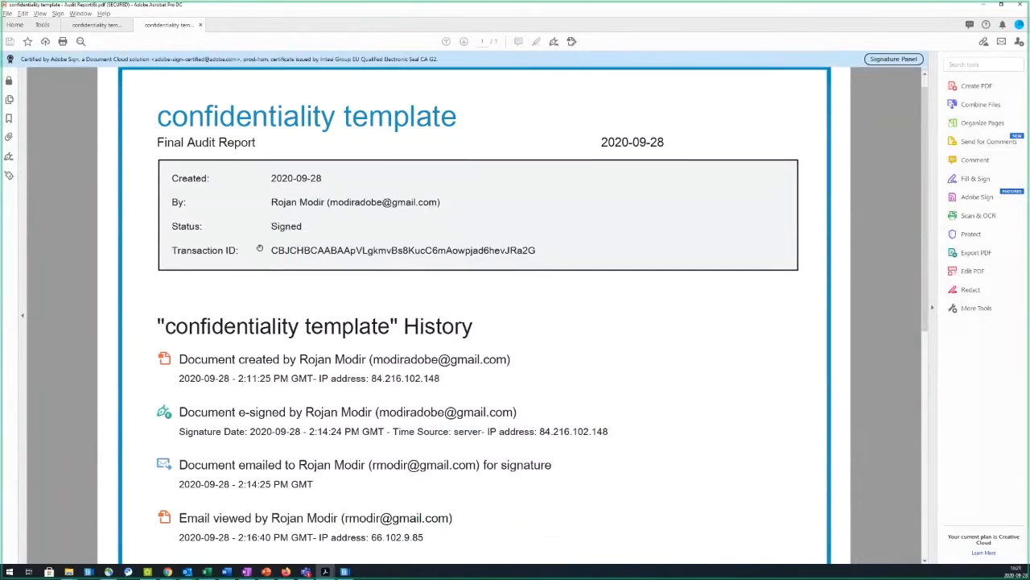
scroll(260, 247, "down", 5)
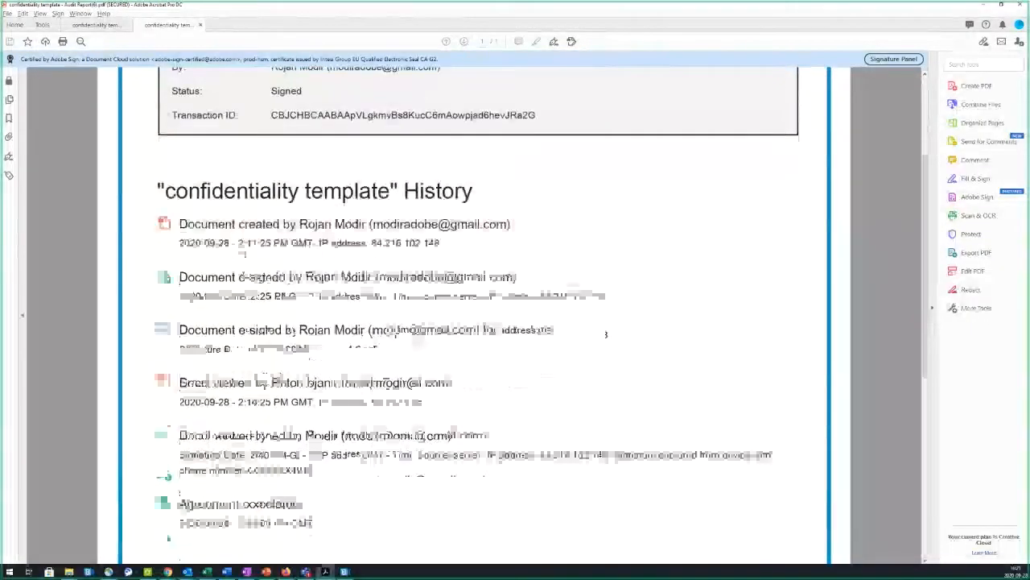
scroll(213, 201, "down", 1)
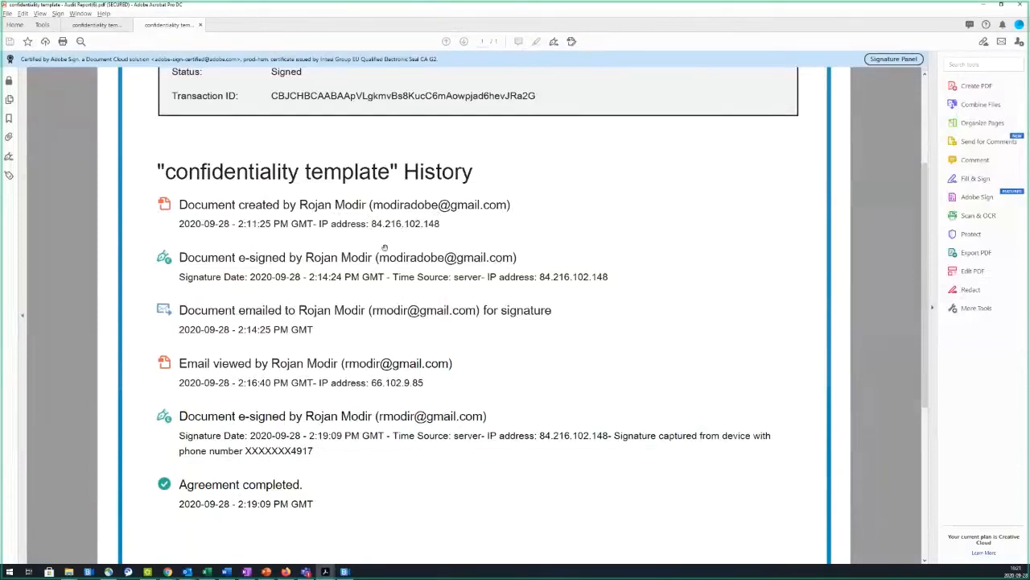
scroll(374, 239, "down", 1)
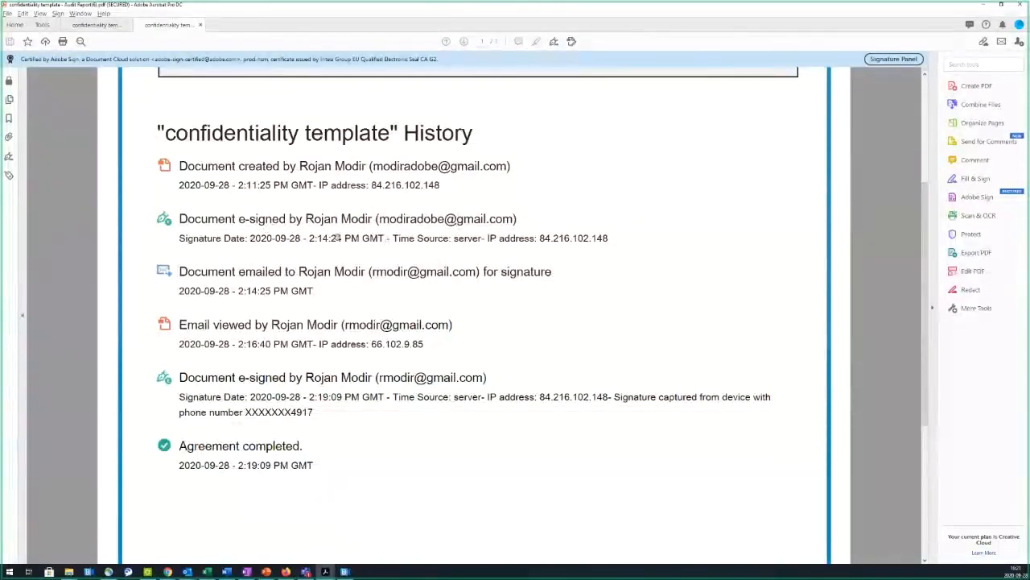
scroll(334, 238, "down", 1)
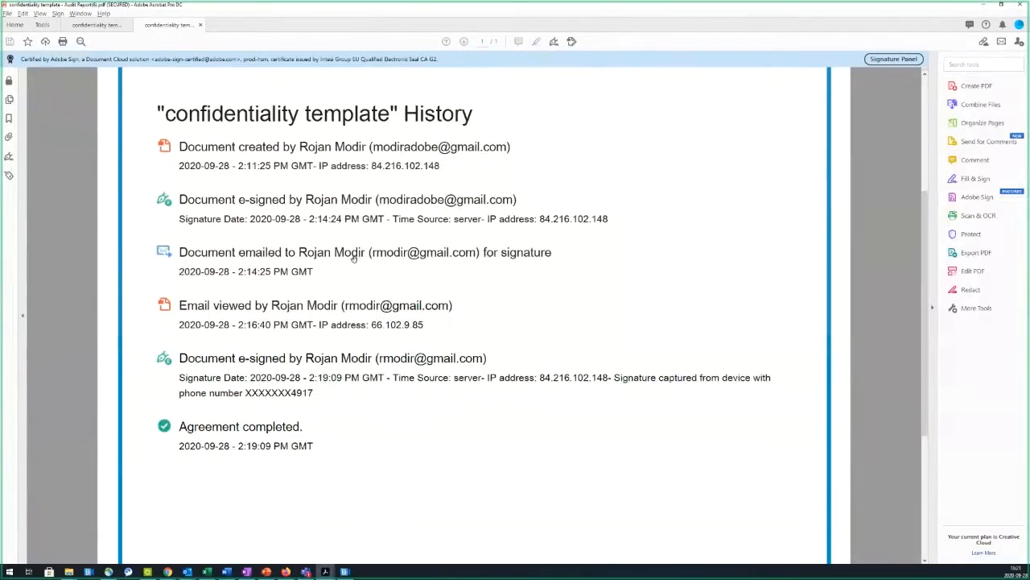
scroll(352, 258, "down", 2)
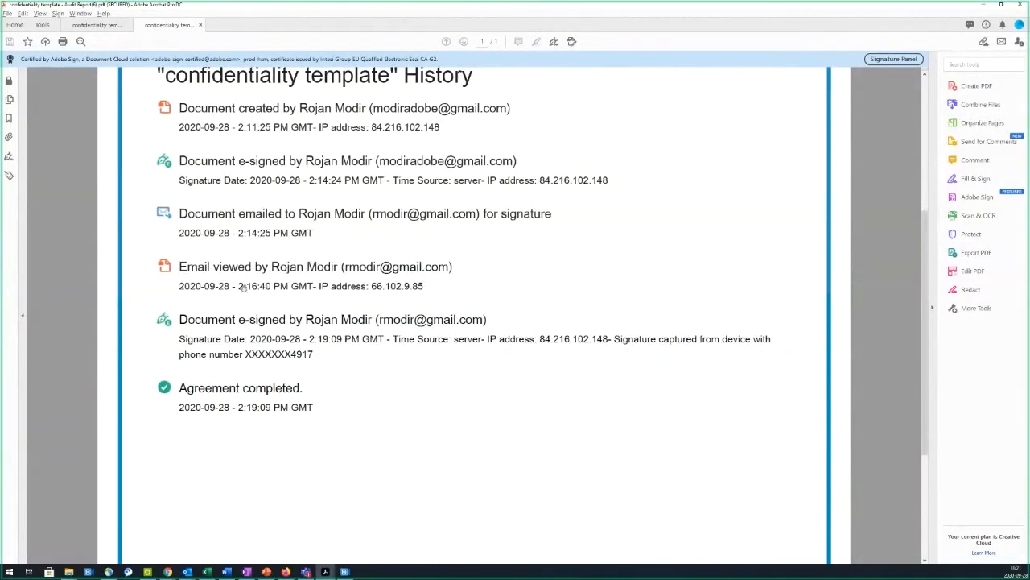
scroll(241, 288, "down", 2)
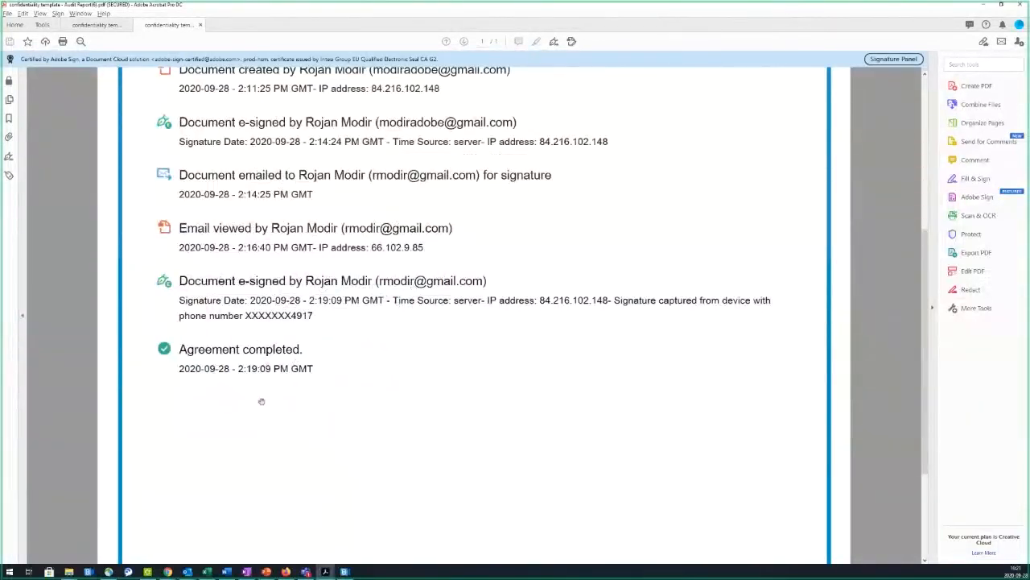
scroll(322, 412, "up", 10)
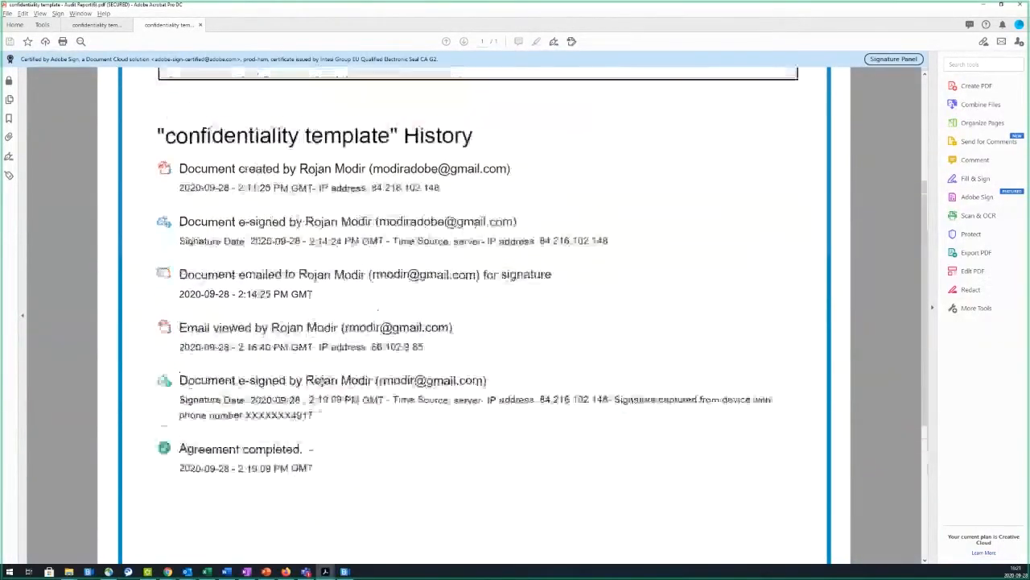
scroll(606, 302, "down", 4)
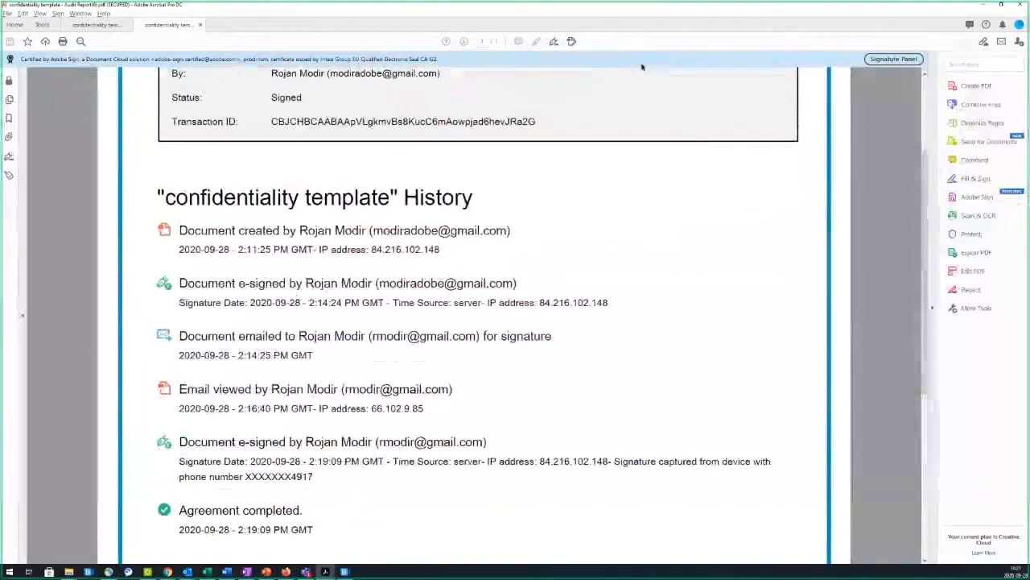
left_click(985, 6)
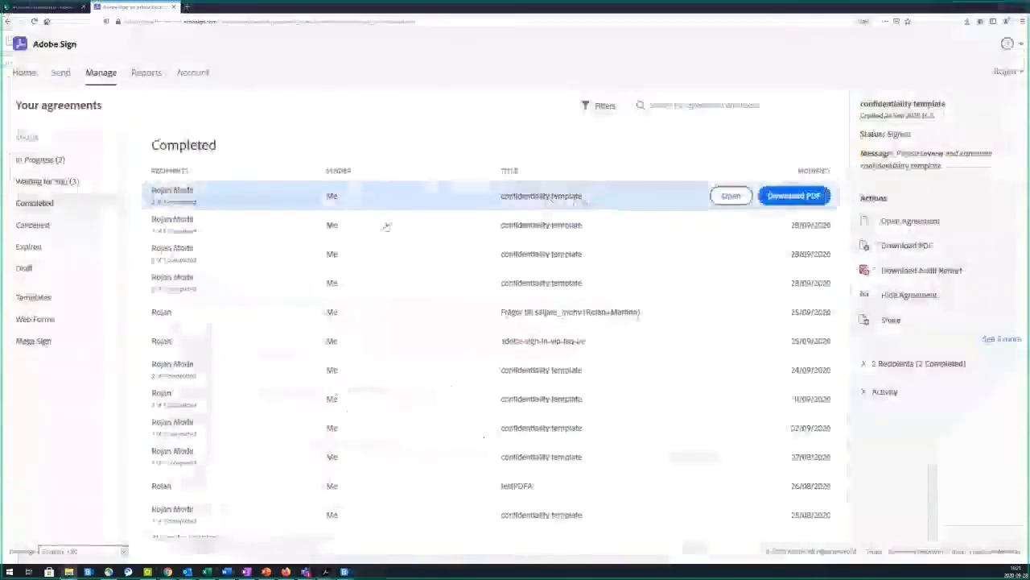
Step: Go to the Adobe Sign Home dashboard, then switch to the SharePoint site tab
left_click(24, 73)
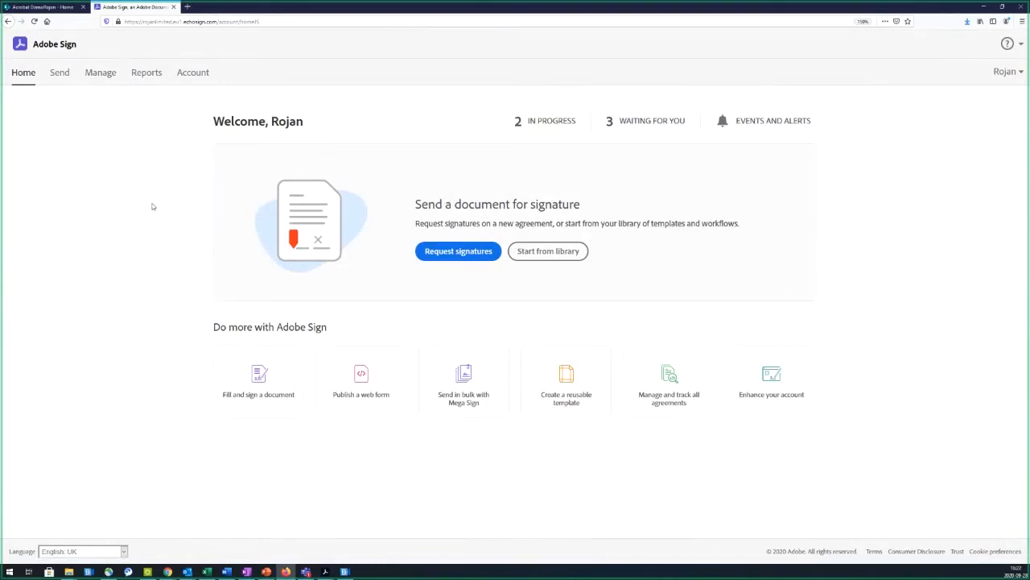
left_click(53, 11)
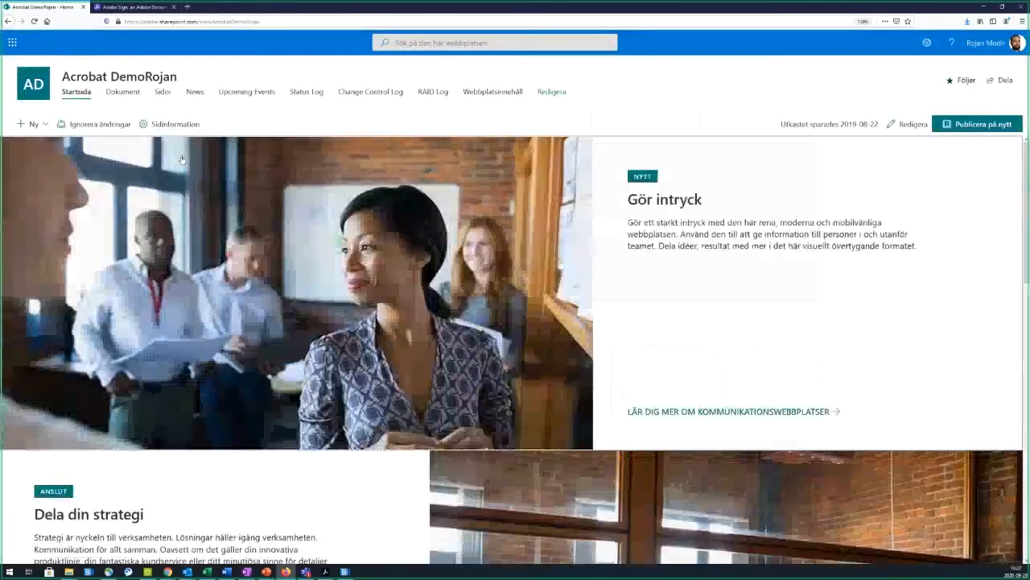
Step: In the Dokument library, select Sekretessavtal.docx and choose Adobe Sign's Send For Signature
left_click(132, 97)
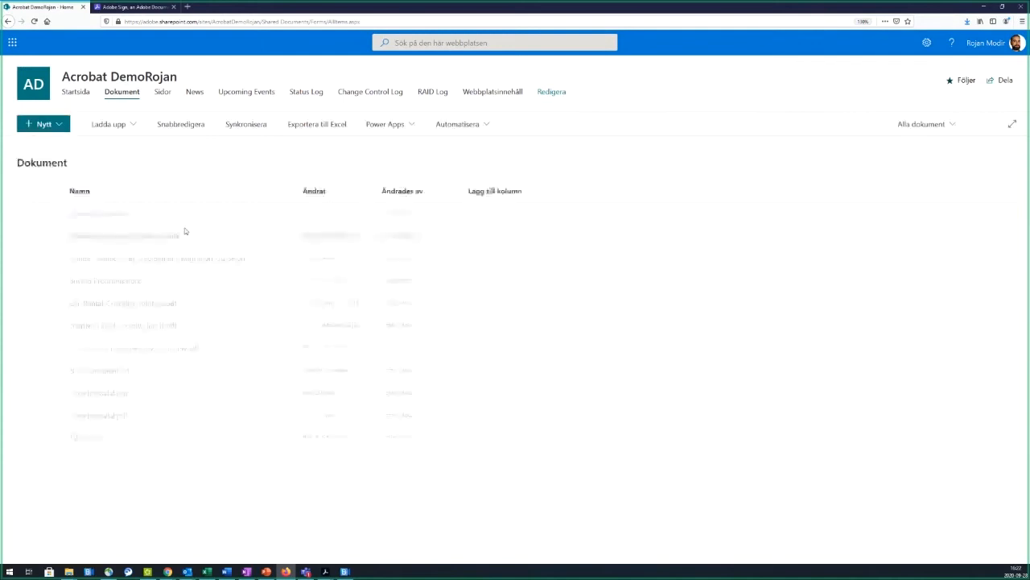
left_click(390, 132)
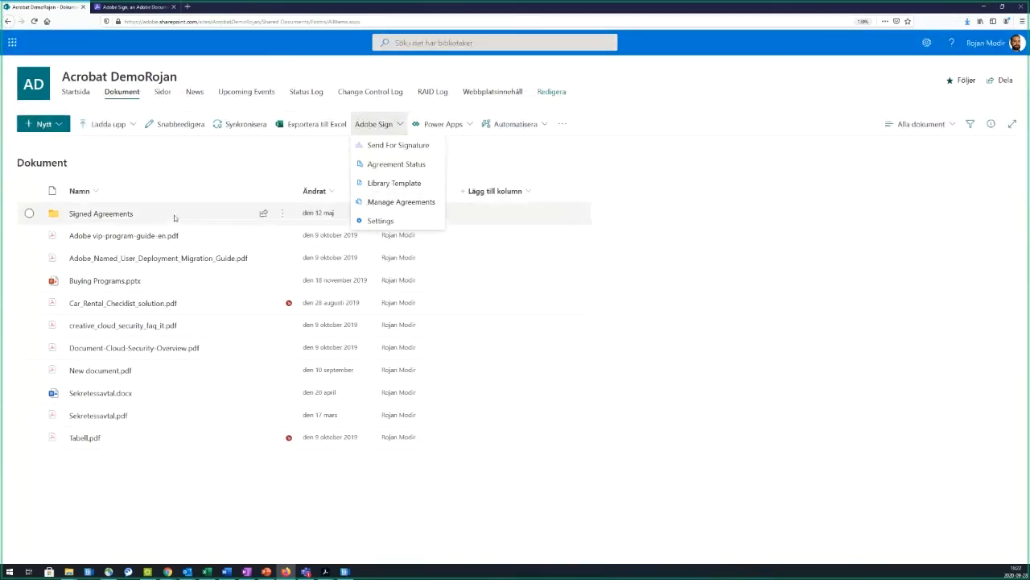
left_click(318, 178)
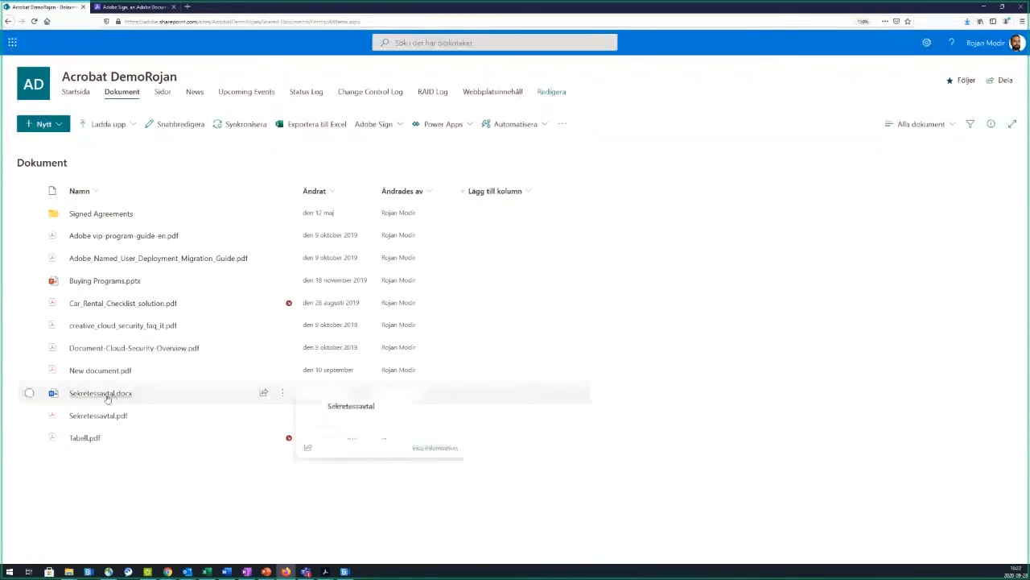
mouse_move(108, 398)
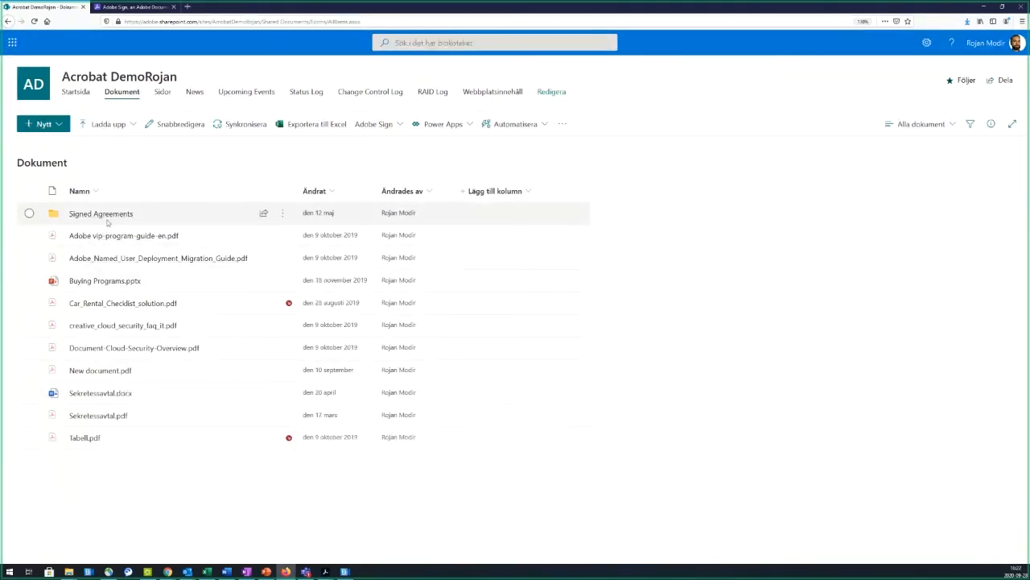
left_click(29, 392)
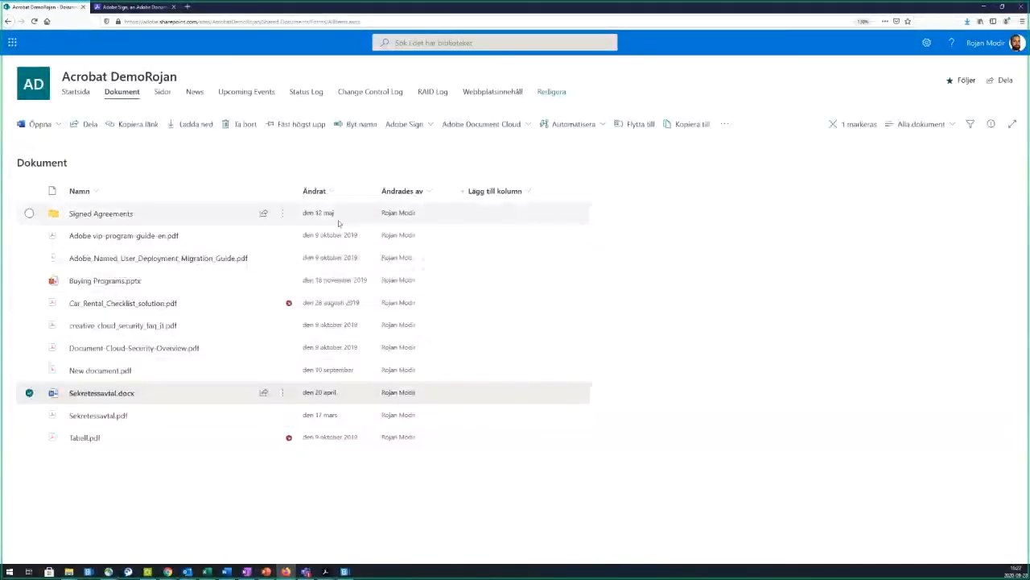
left_click(420, 123)
left_click(423, 142)
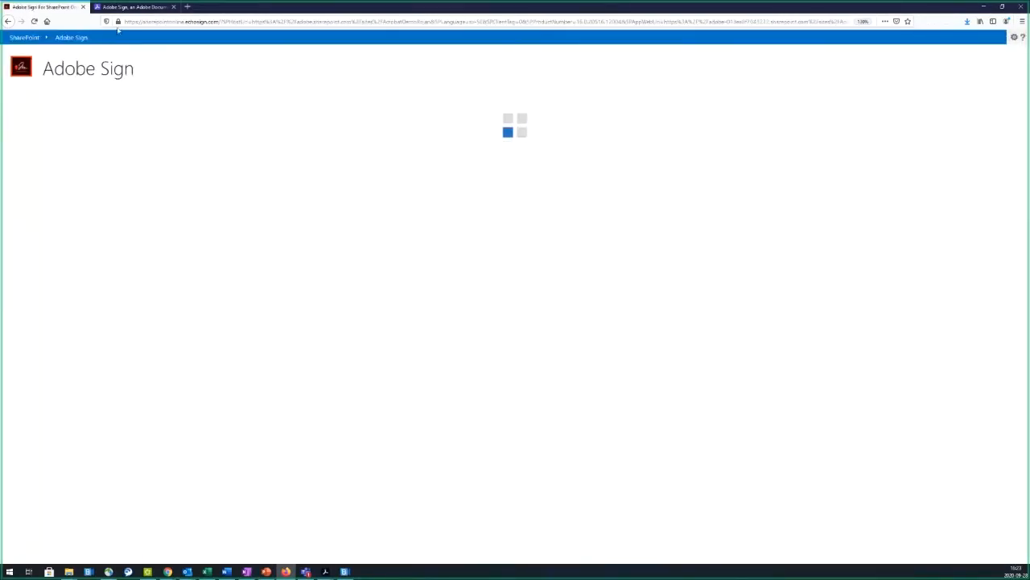
Step: Add Myself as first recipient on the SharePoint send form, checking authentication and role menus, then switch to Word
left_click(173, 7)
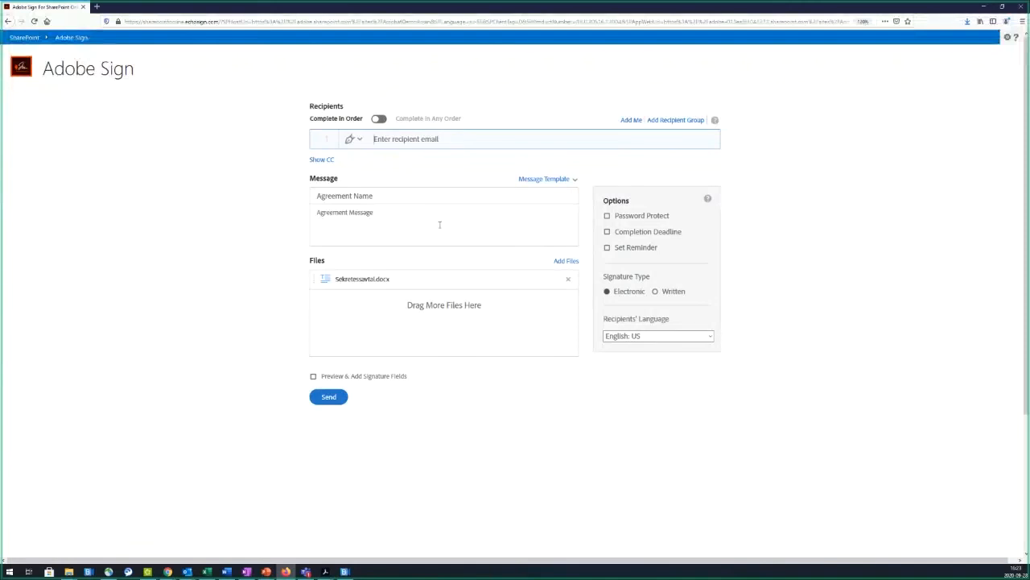
left_click(630, 120)
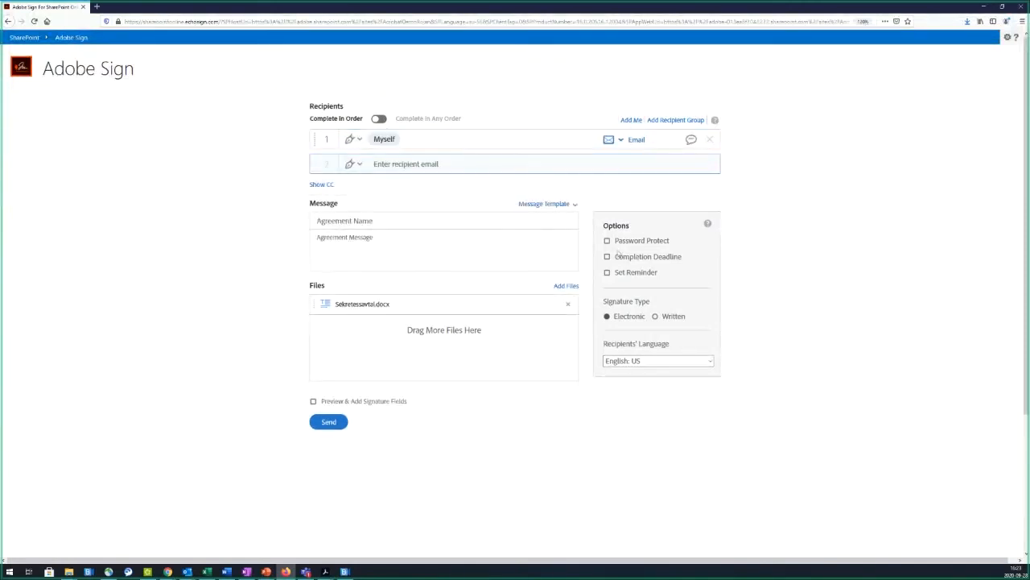
left_click(608, 140)
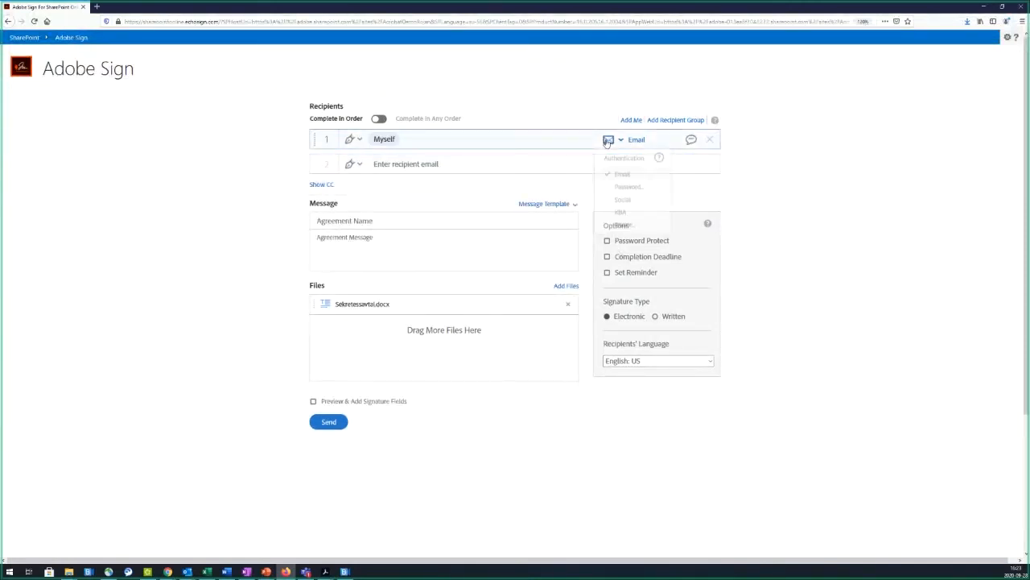
left_click(353, 139)
left_click(214, 317)
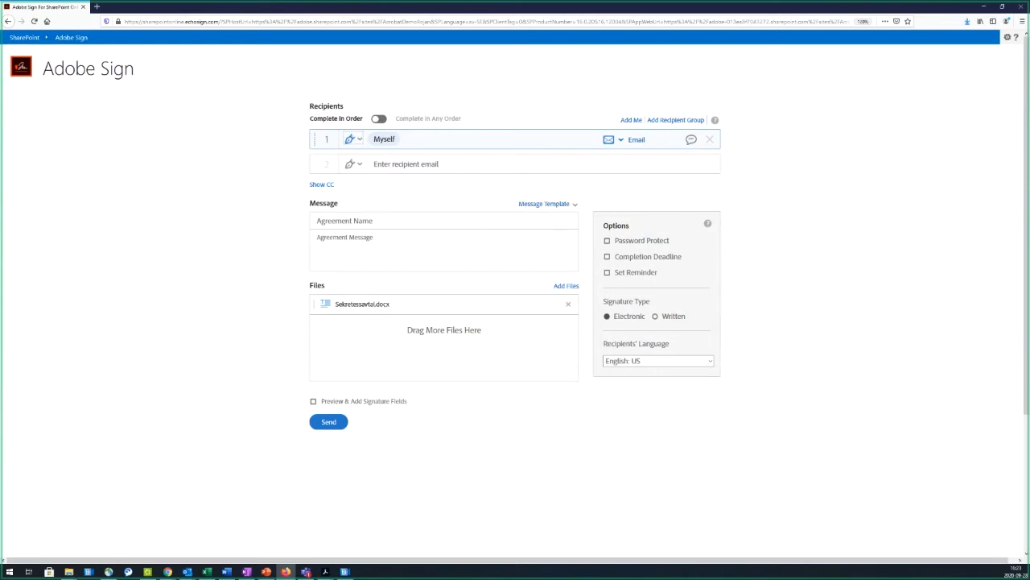
key("alt+Tab")
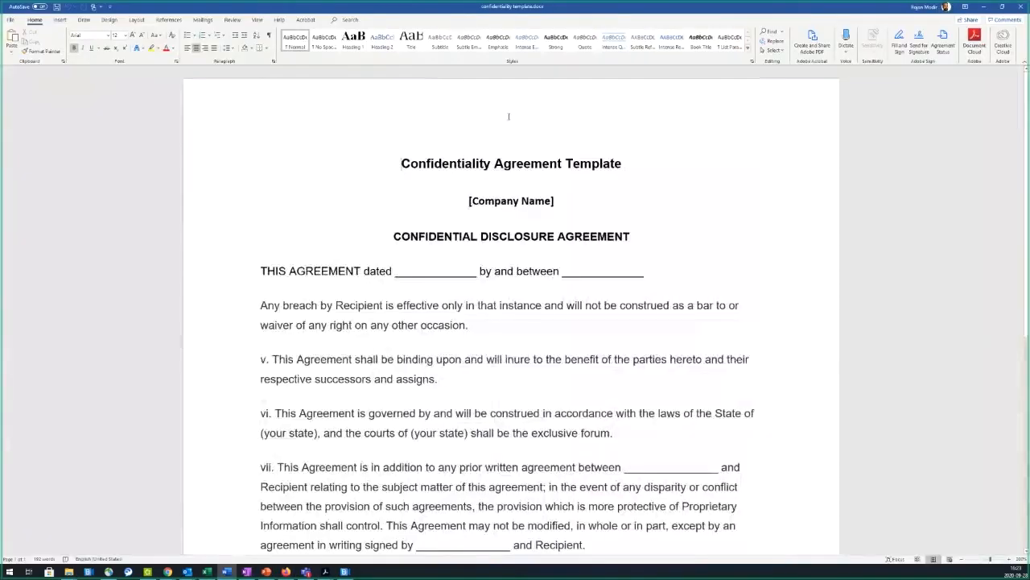
Step: From Word's Adobe Sign ribbon, add Myself and a second recipient's e-mail, then continue to field placement
left_click(918, 42)
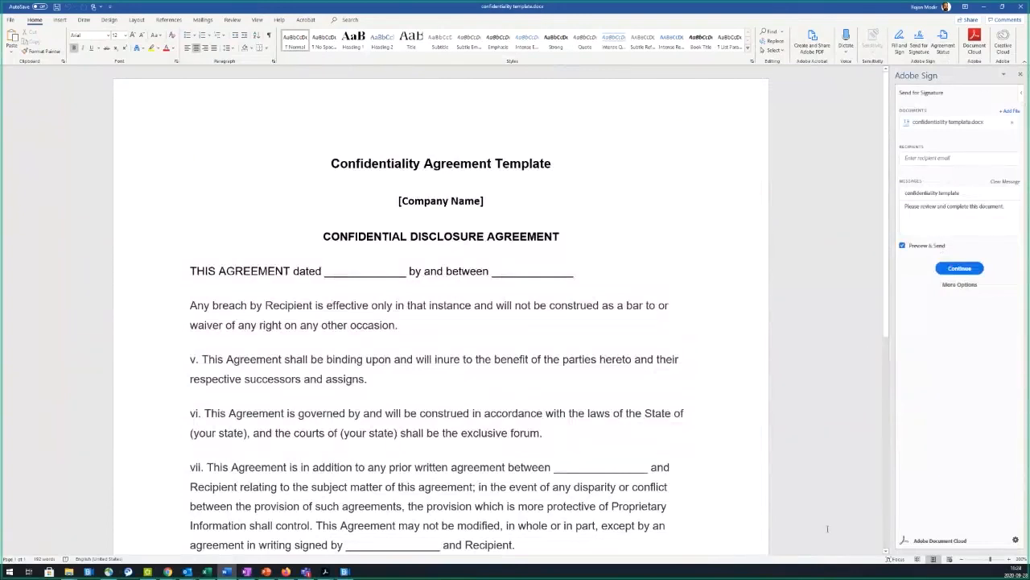
left_click(950, 286)
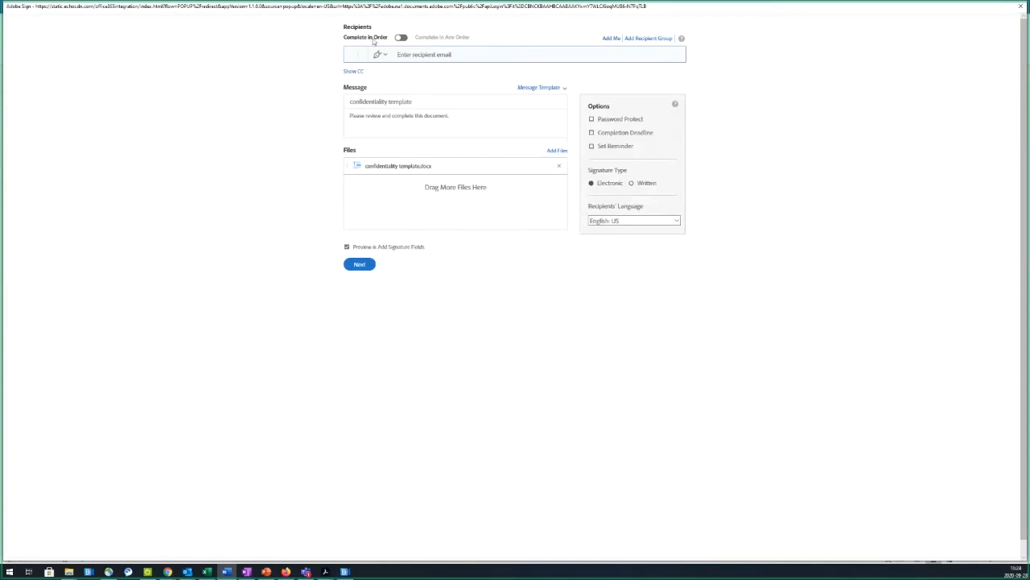
mouse_move(201, 6)
left_mouse_down()
mouse_move(237, 135)
mouse_move(235, 66)
mouse_move(198, 29)
mouse_move(201, 17)
left_mouse_up()
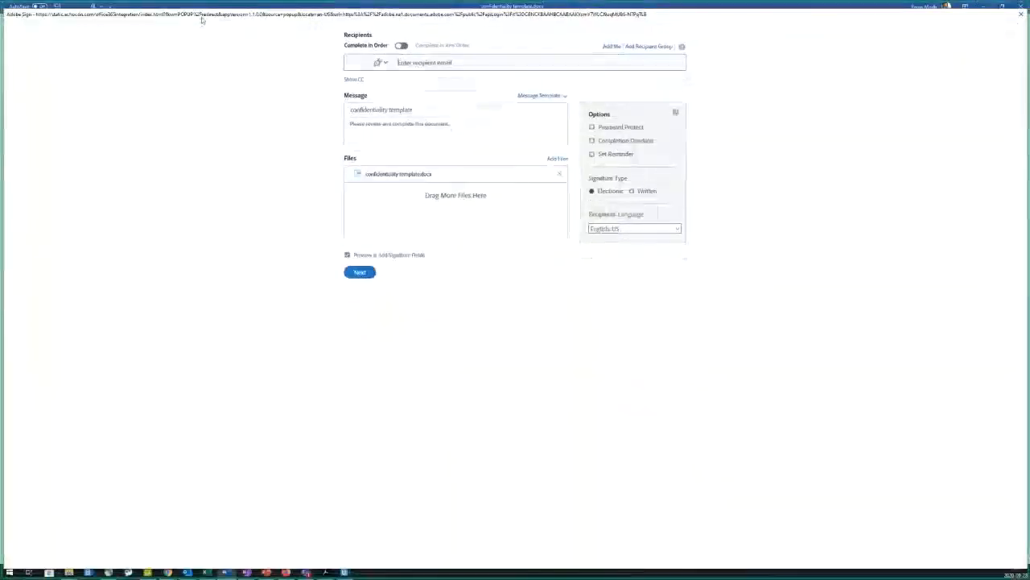
left_click(612, 46)
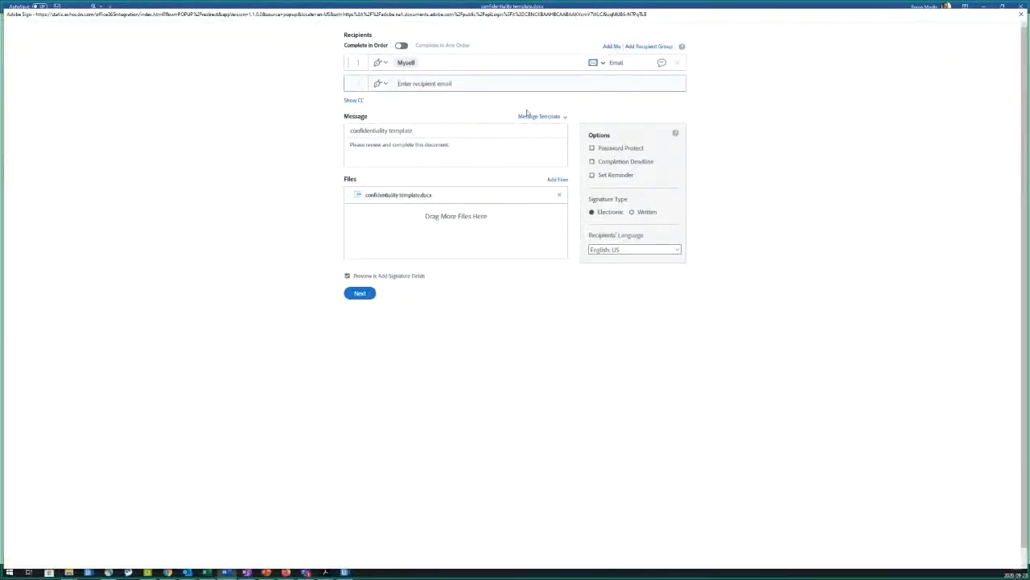
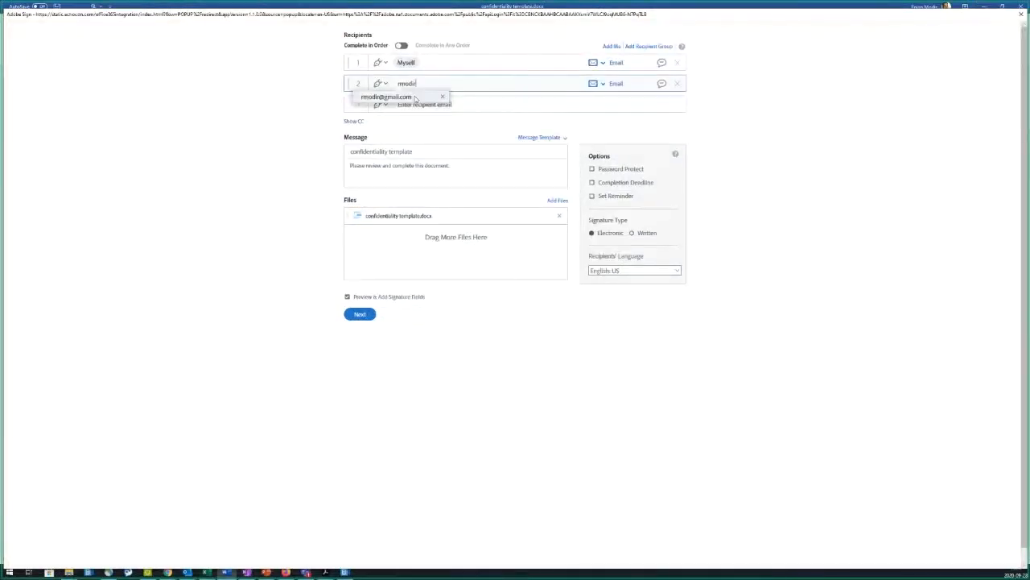
left_click(416, 97)
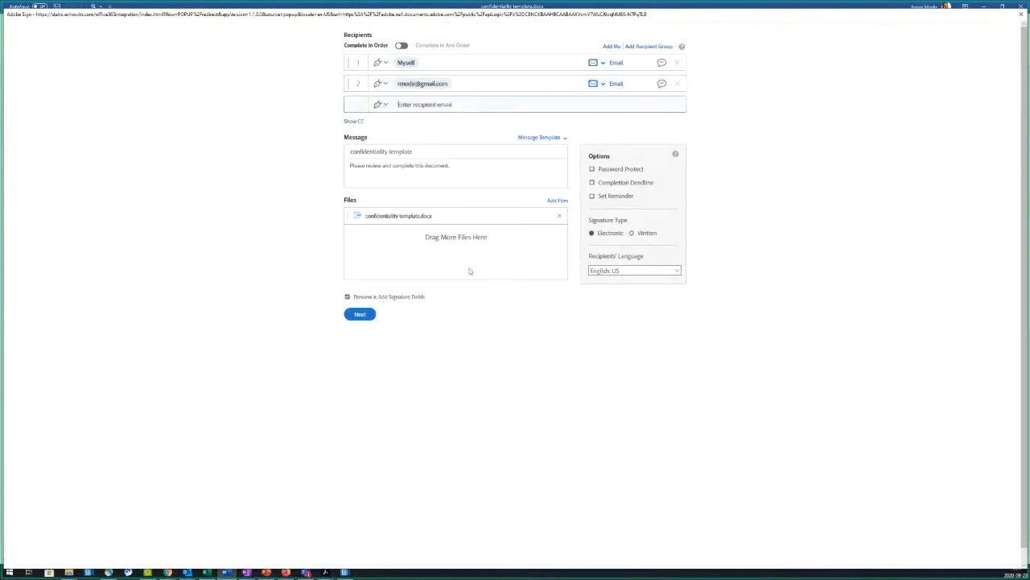
left_click(360, 315)
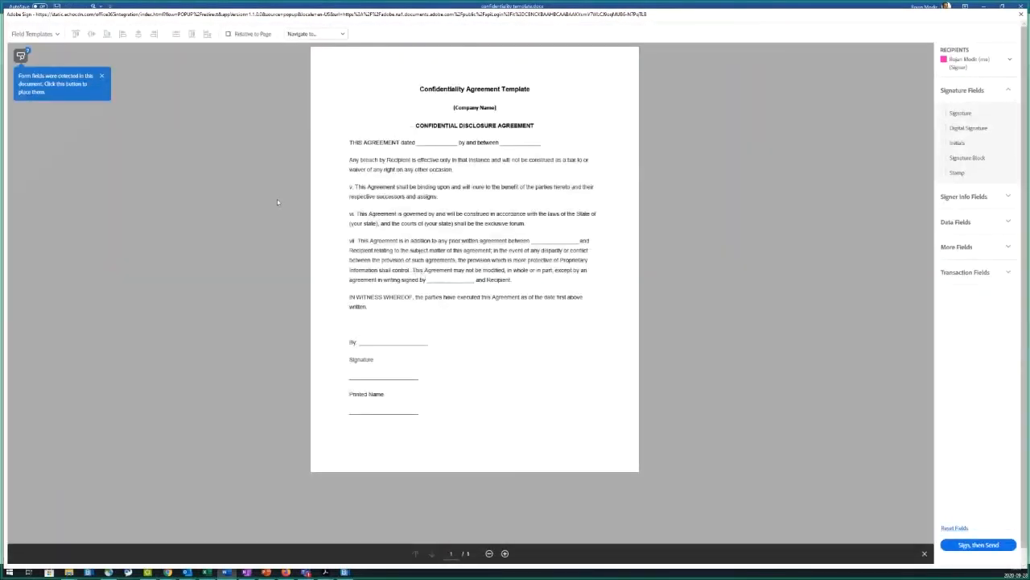
Step: Place the auto-detected Signature and Full Name fields, then close the Adobe Sign field editor window
left_click(22, 55)
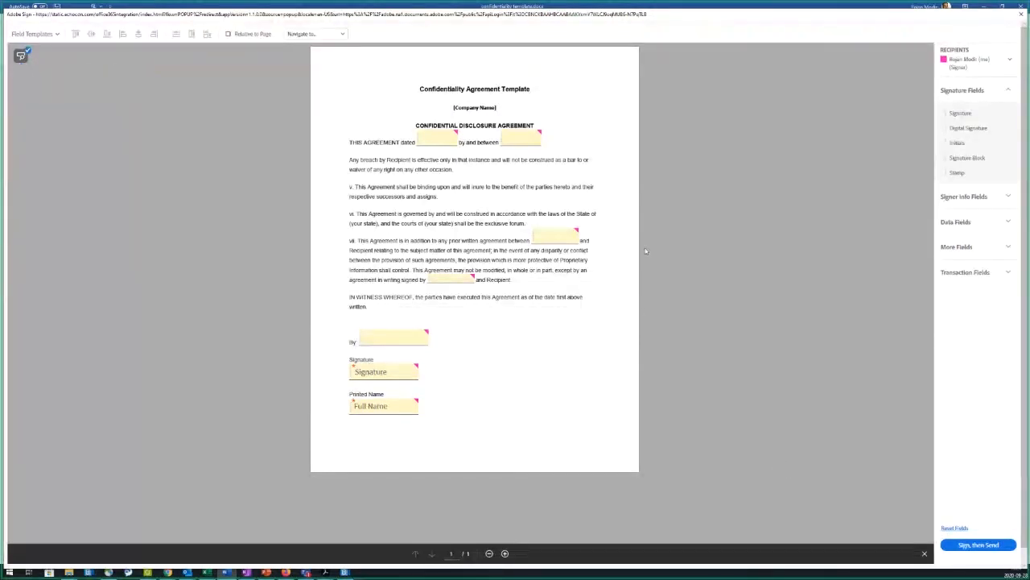
left_click(1019, 18)
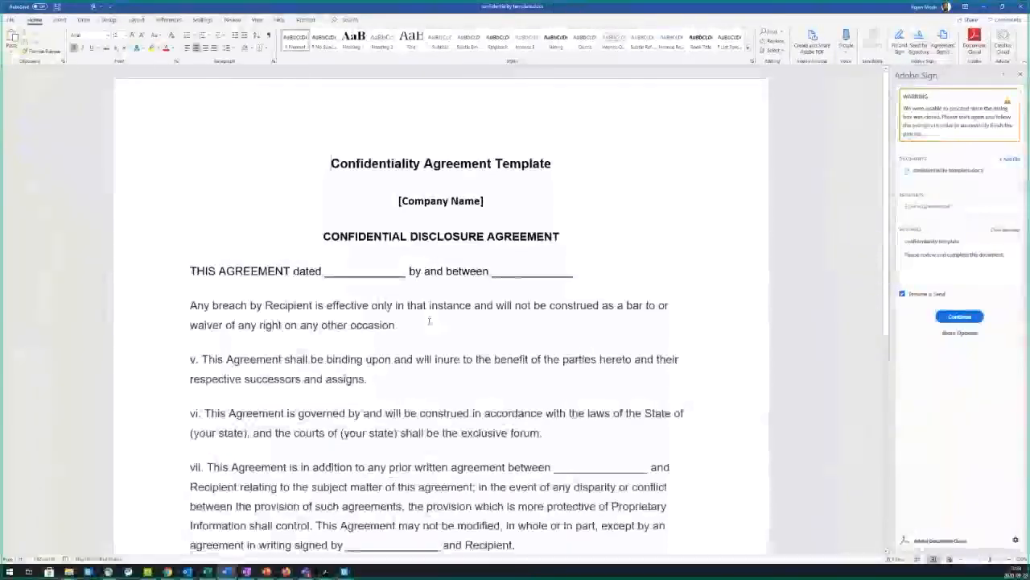